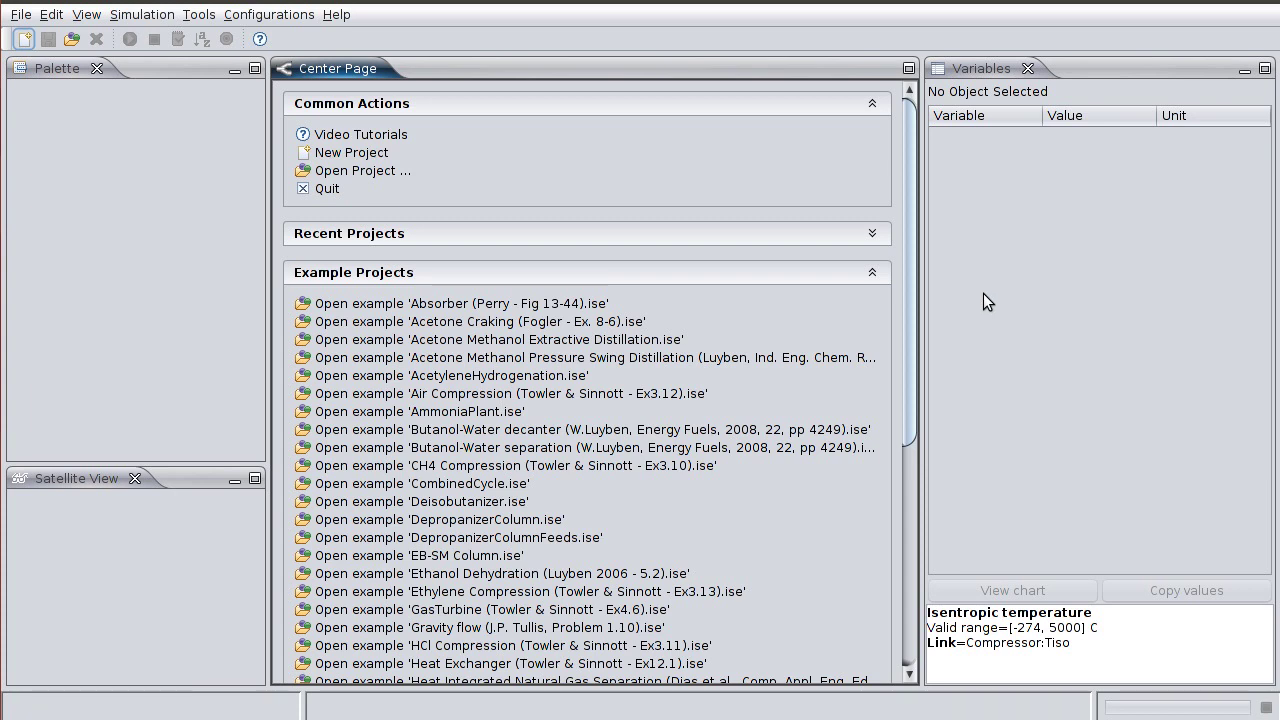
Step: Create a new project using only the Process Engineering library, with Water Steam left unchecked
{"action": "scroll", "coordinate": [697, 354], "scroll_direction": "down", "scroll_amount": 5}
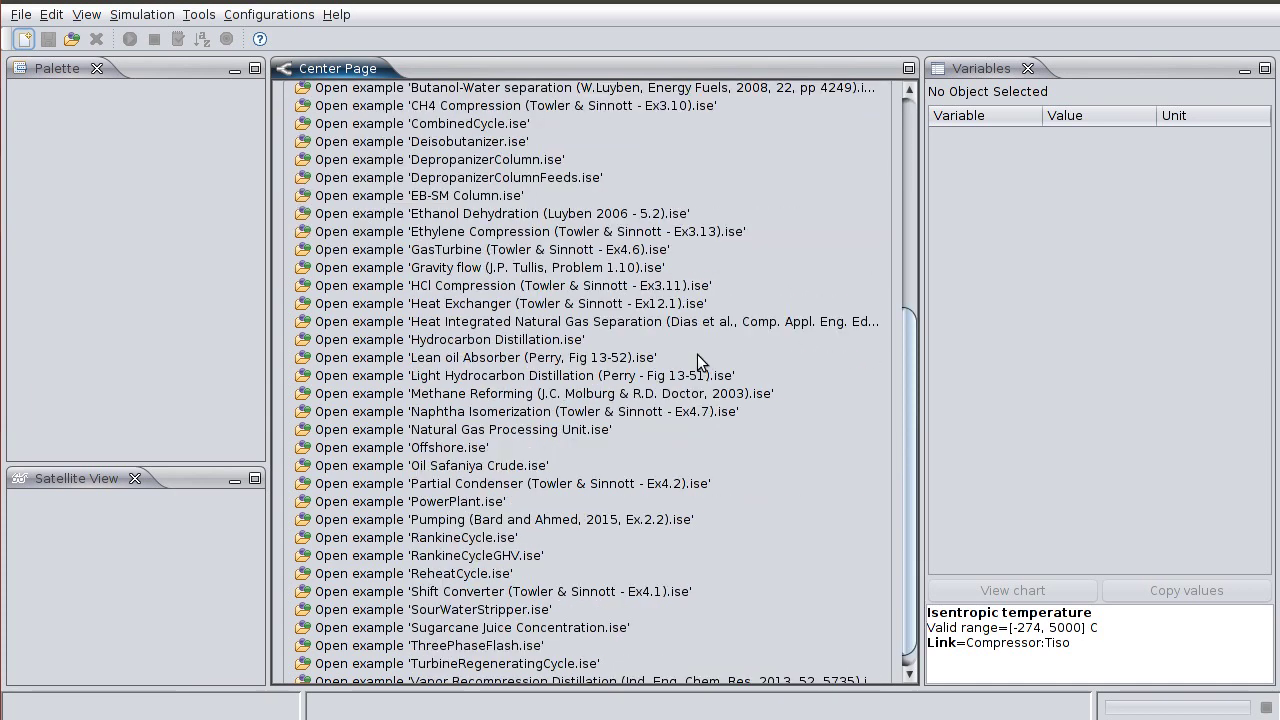
{"action": "scroll", "coordinate": [505, 308], "scroll_direction": "up", "scroll_amount": 5}
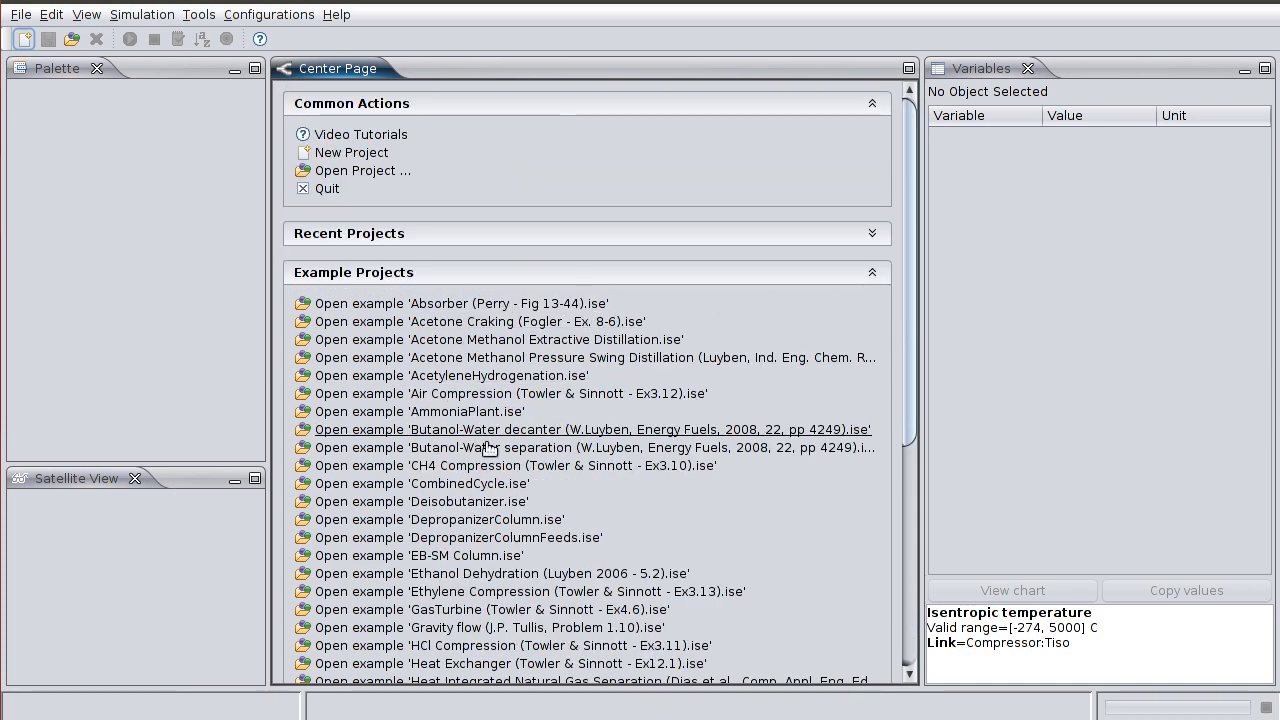
{"action": "scroll", "coordinate": [505, 308], "scroll_direction": "down", "scroll_amount": 3}
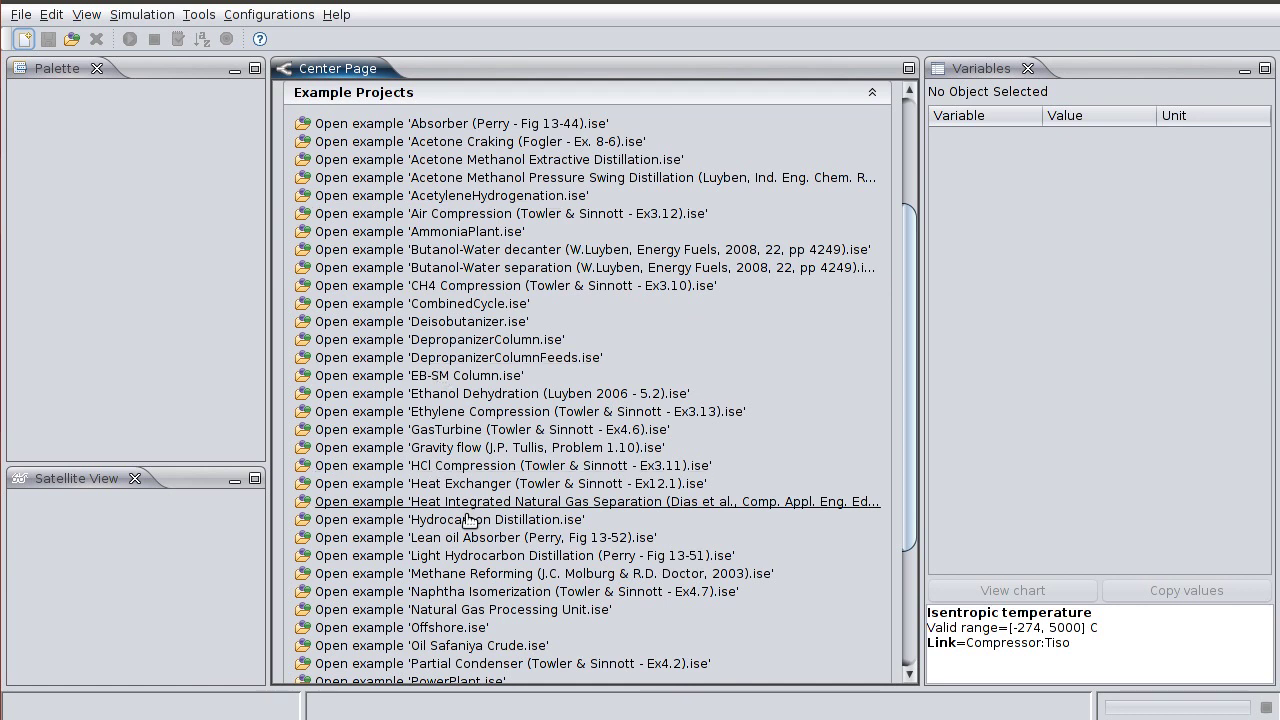
{"action": "scroll", "coordinate": [515, 161], "scroll_direction": "up", "scroll_amount": 3}
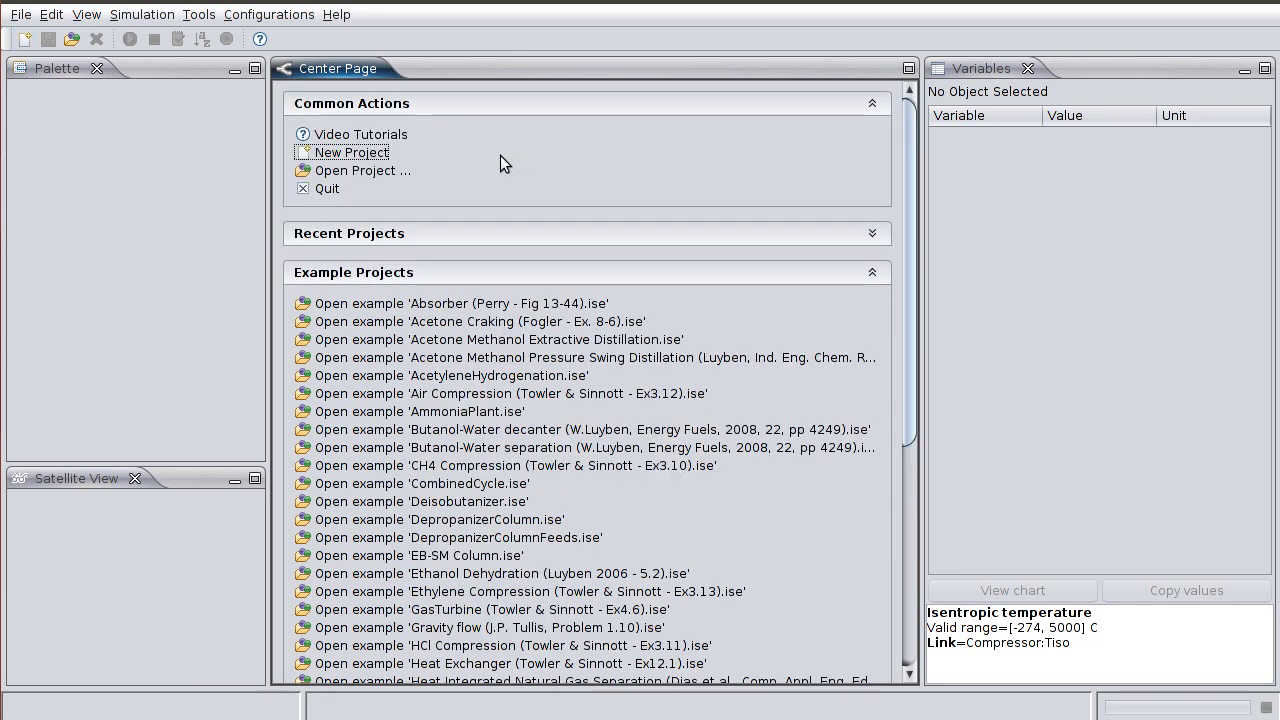
{"action": "left_click", "coordinate": [358, 161]}
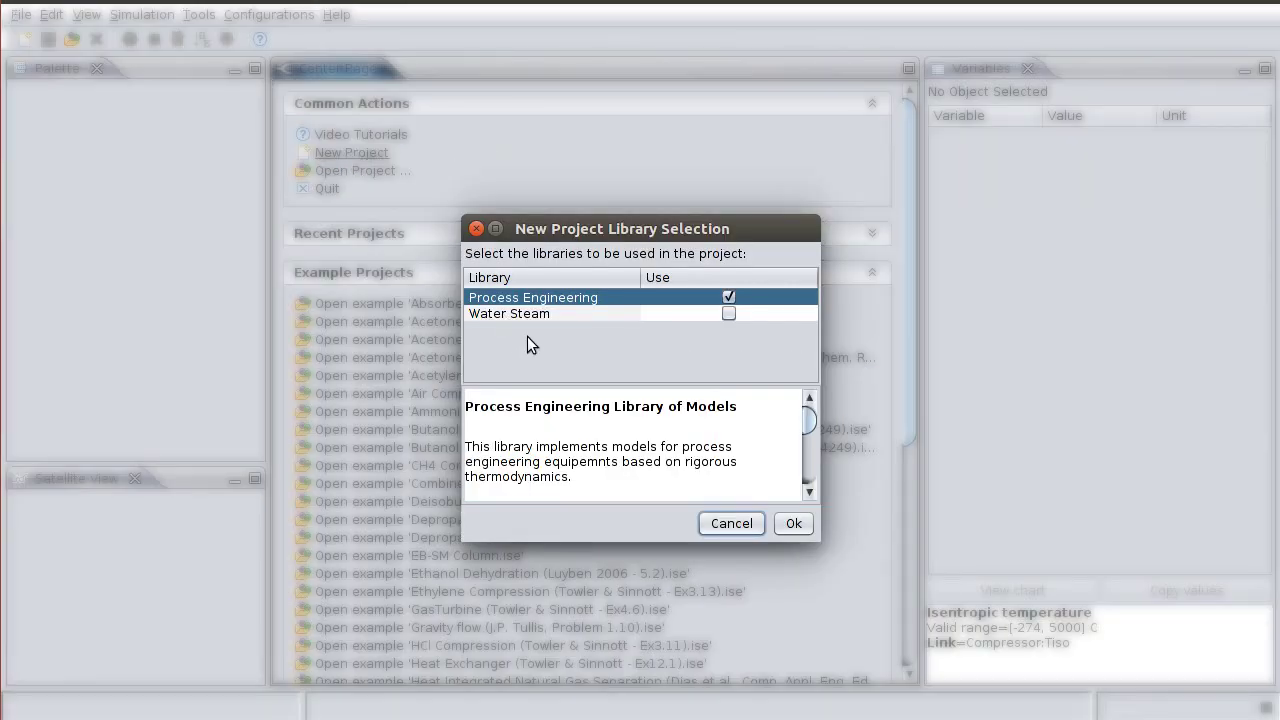
{"action": "left_click", "coordinate": [548, 298]}
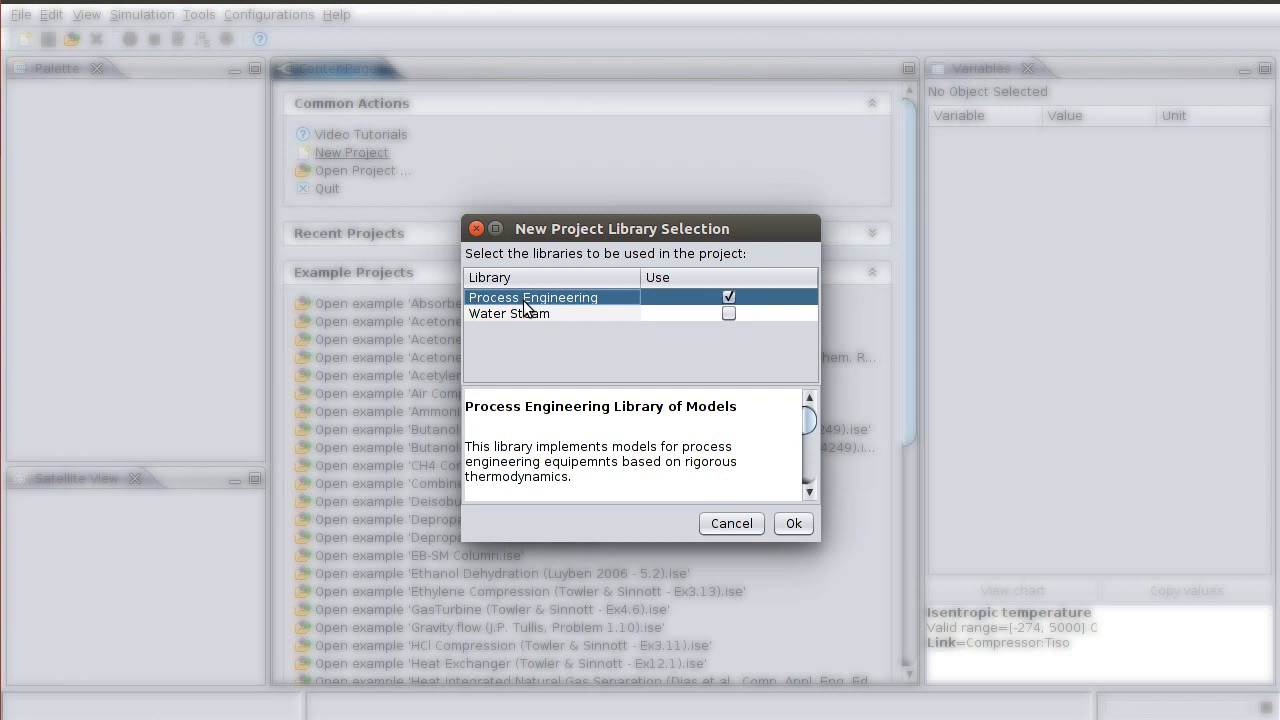
{"action": "left_click", "coordinate": [563, 314]}
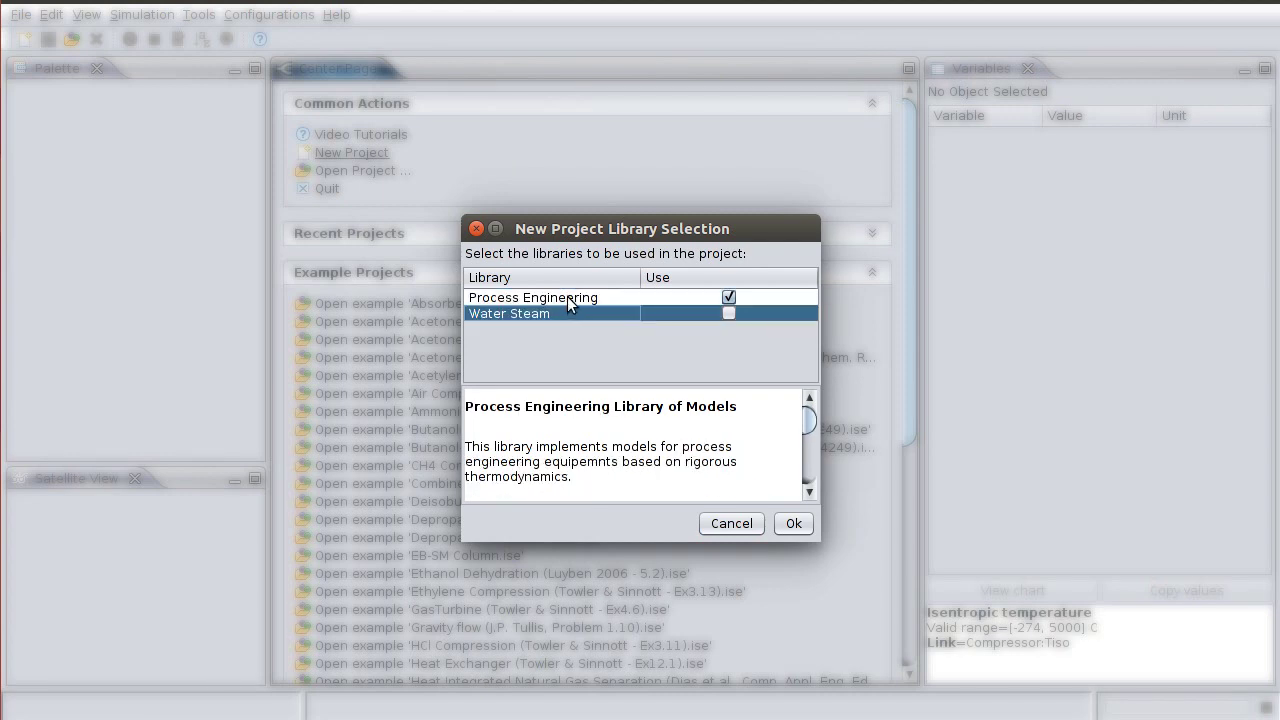
{"action": "left_click", "coordinate": [567, 297]}
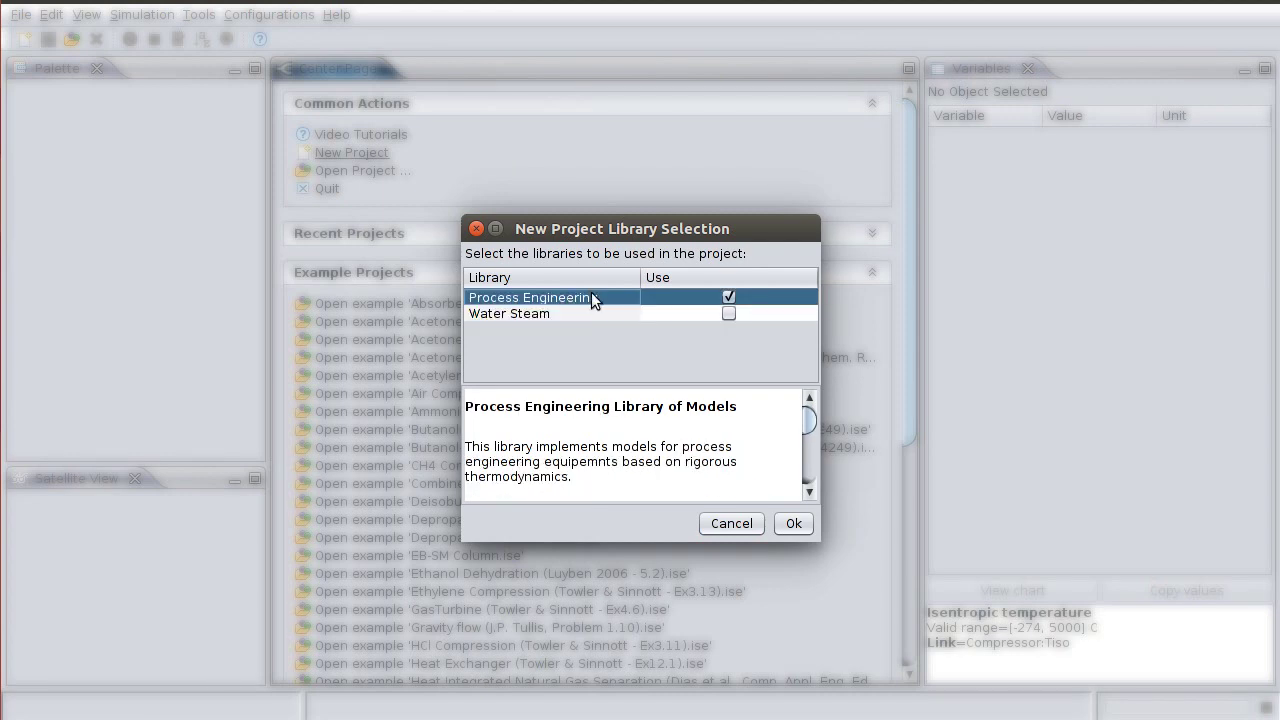
{"action": "left_click", "coordinate": [800, 523]}
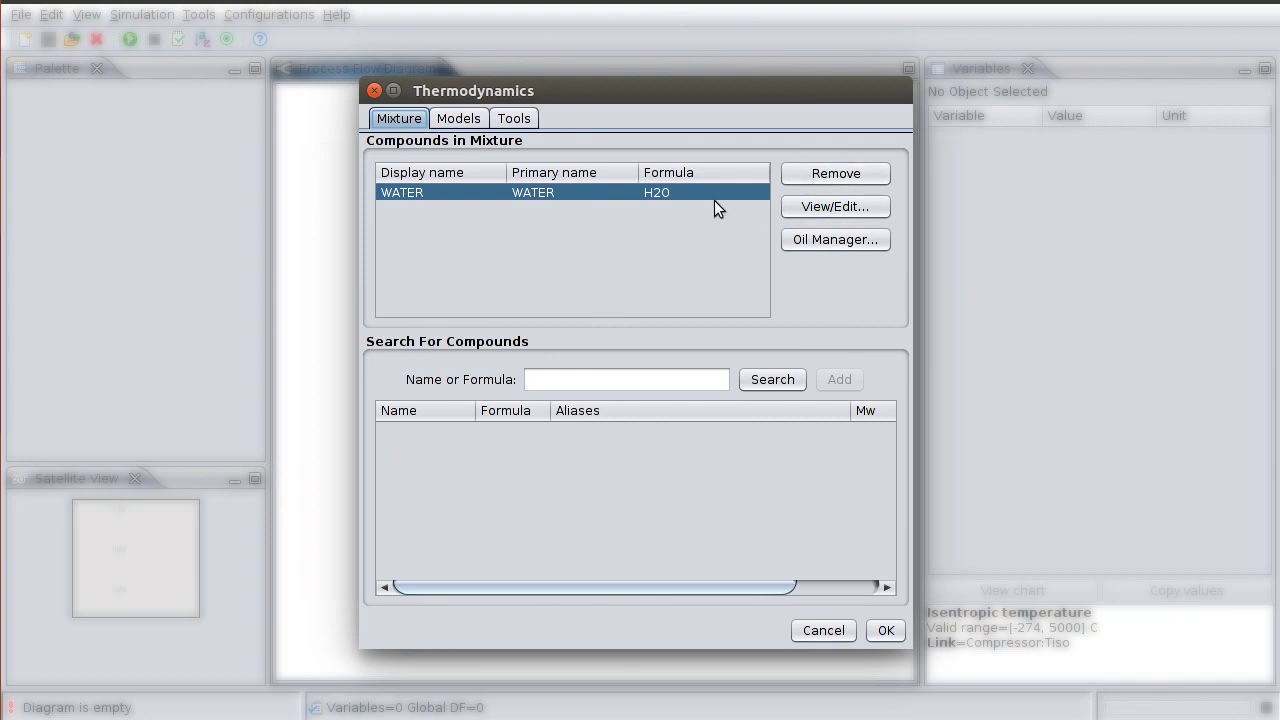
Step: Remove WATER from the mixture and add NITROGEN found by a 'nitrogen' search
{"action": "left_click", "coordinate": [846, 176]}
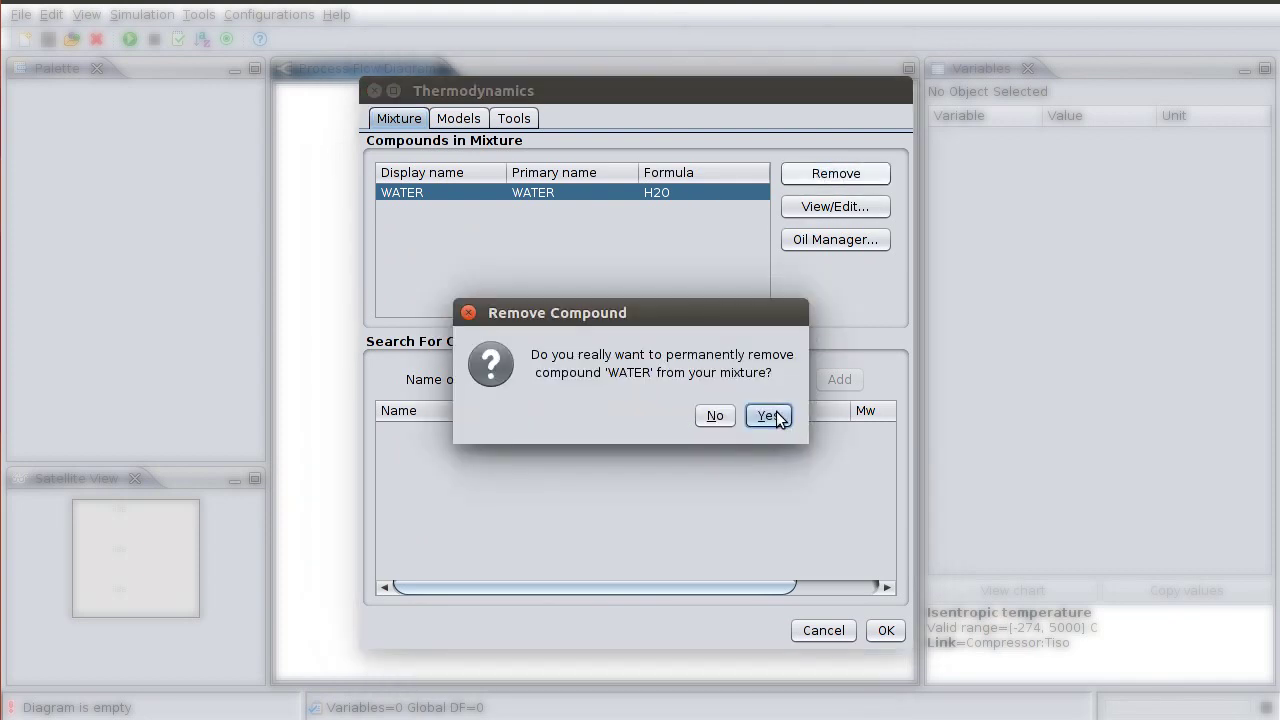
{"action": "left_click", "coordinate": [776, 413]}
{"action": "left_click", "coordinate": [622, 380]}
{"action": "type", "text": "n"}
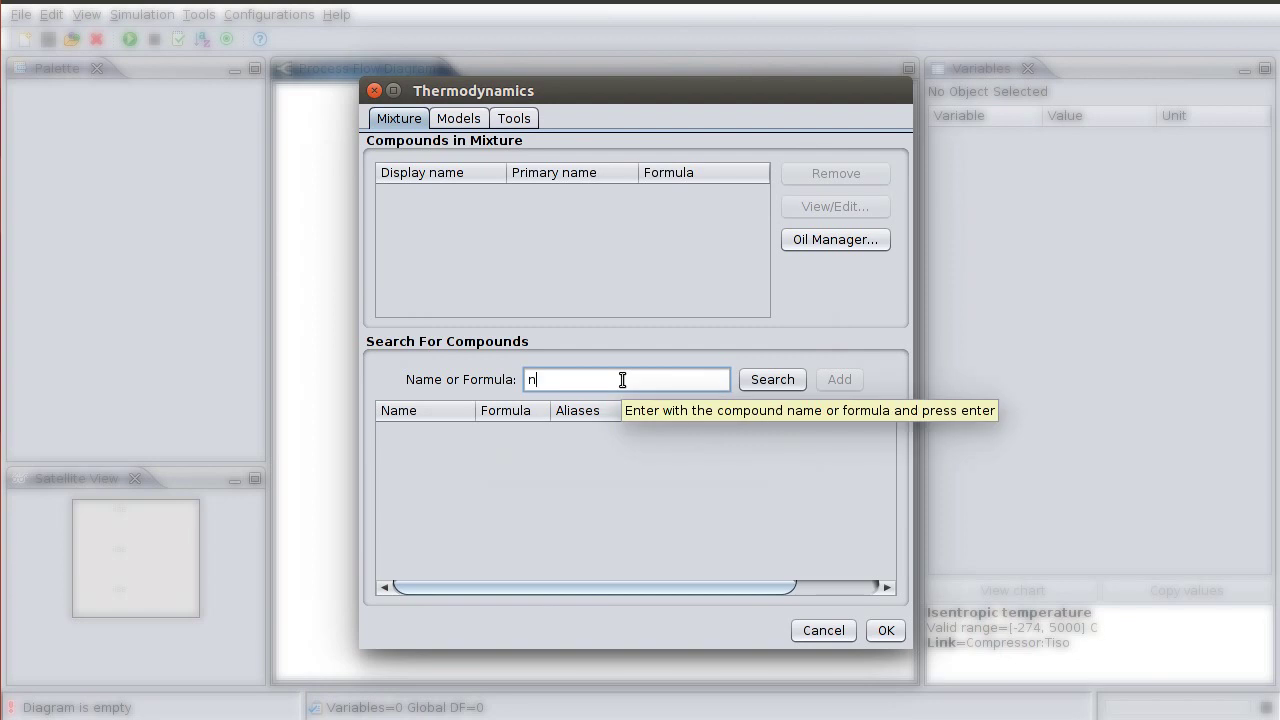
{"action": "type", "text": "itrogen"}
{"action": "key", "text": "Return"}
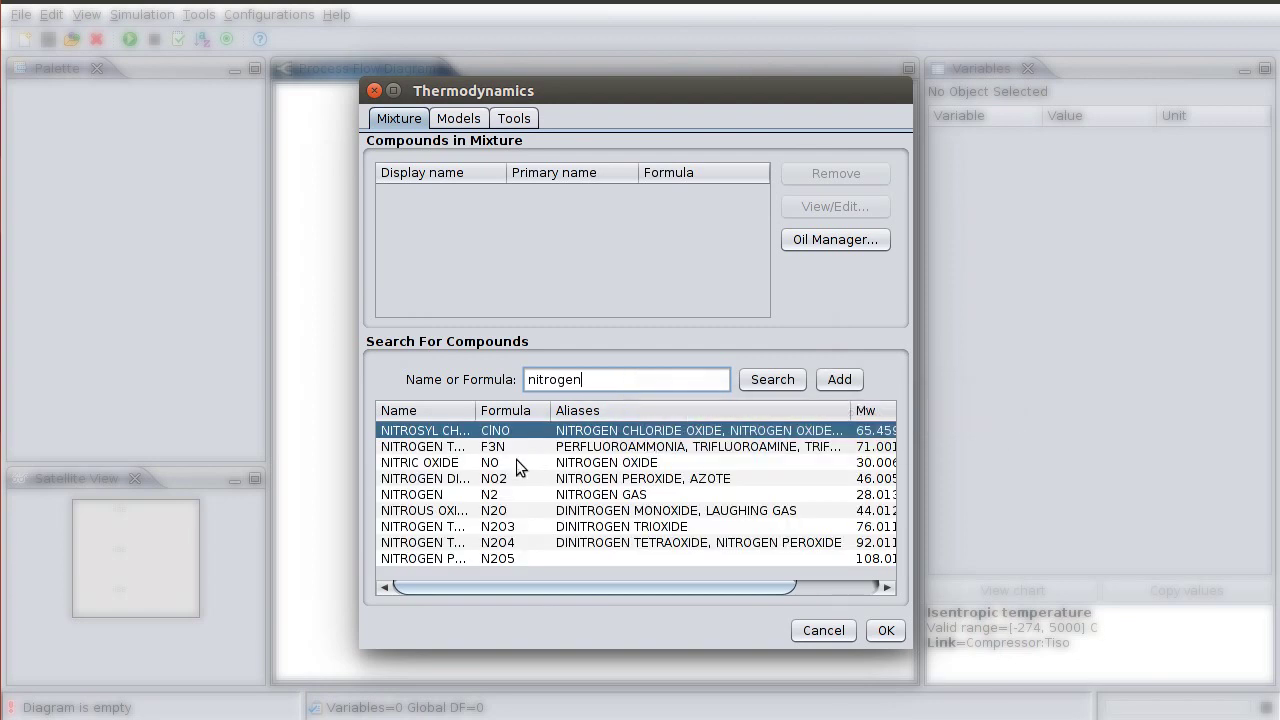
{"action": "double_click", "coordinate": [444, 497]}
Step: Add OXYGEN to the mixture and review the Peng-Robinson equation of state setting
{"action": "type", "text": "o"}
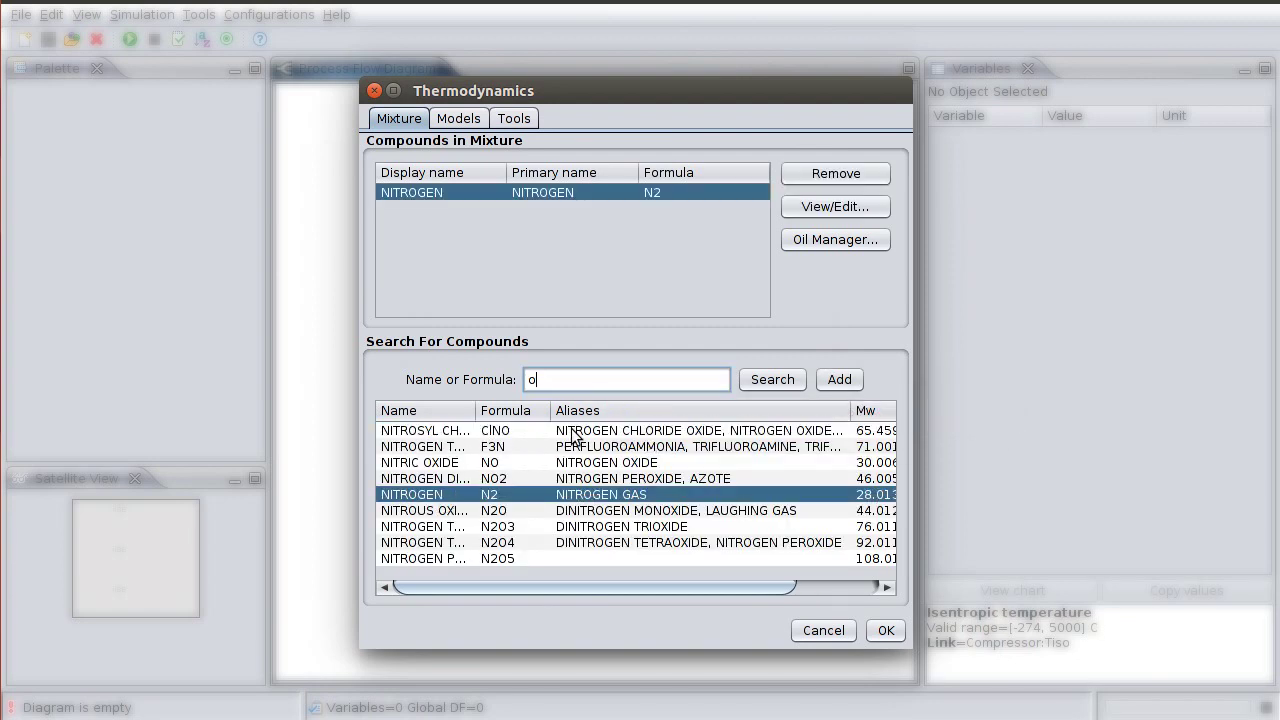
{"action": "type", "text": "xygen"}
{"action": "key", "text": "Return"}
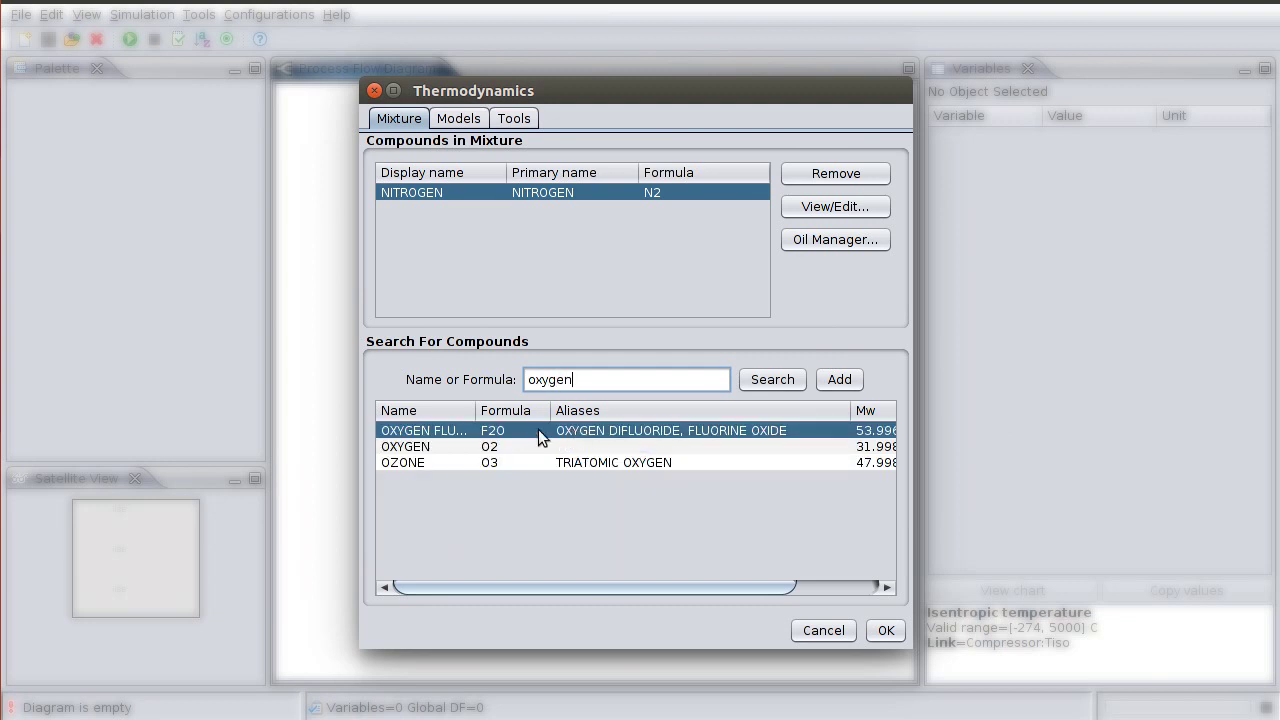
{"action": "left_click", "coordinate": [431, 442]}
{"action": "double_click", "coordinate": [431, 446]}
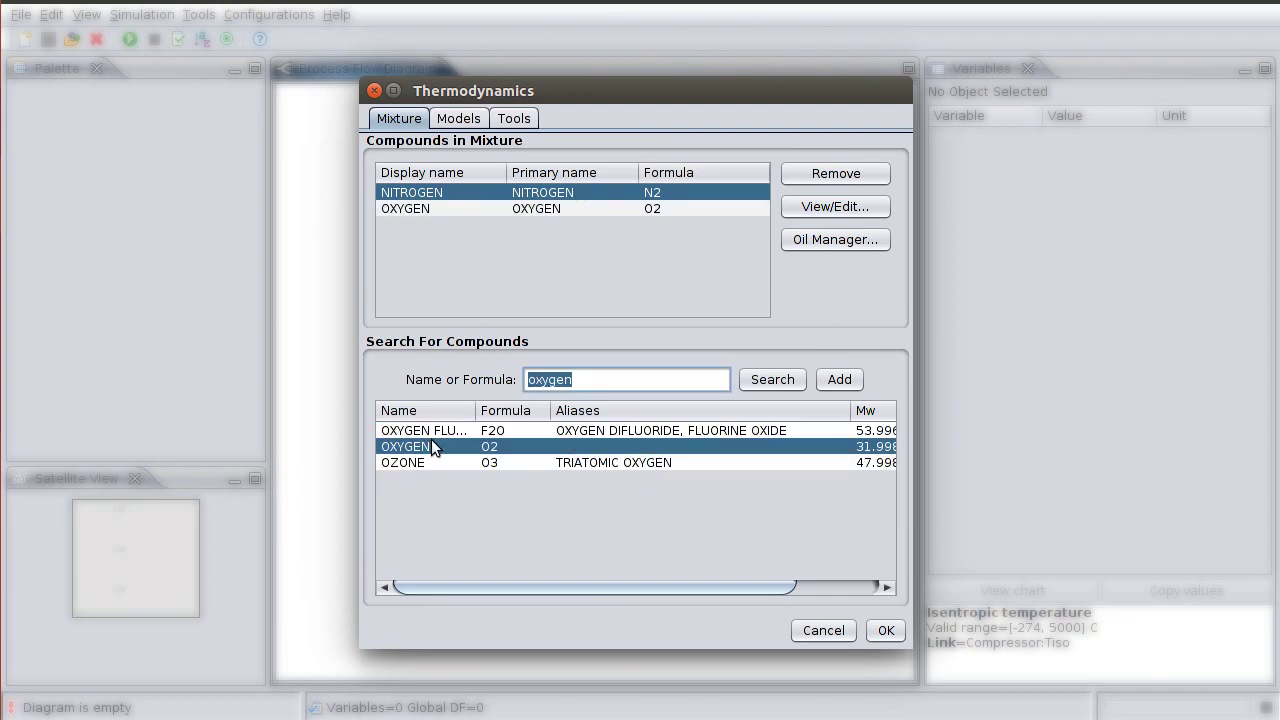
{"action": "left_click", "coordinate": [465, 118]}
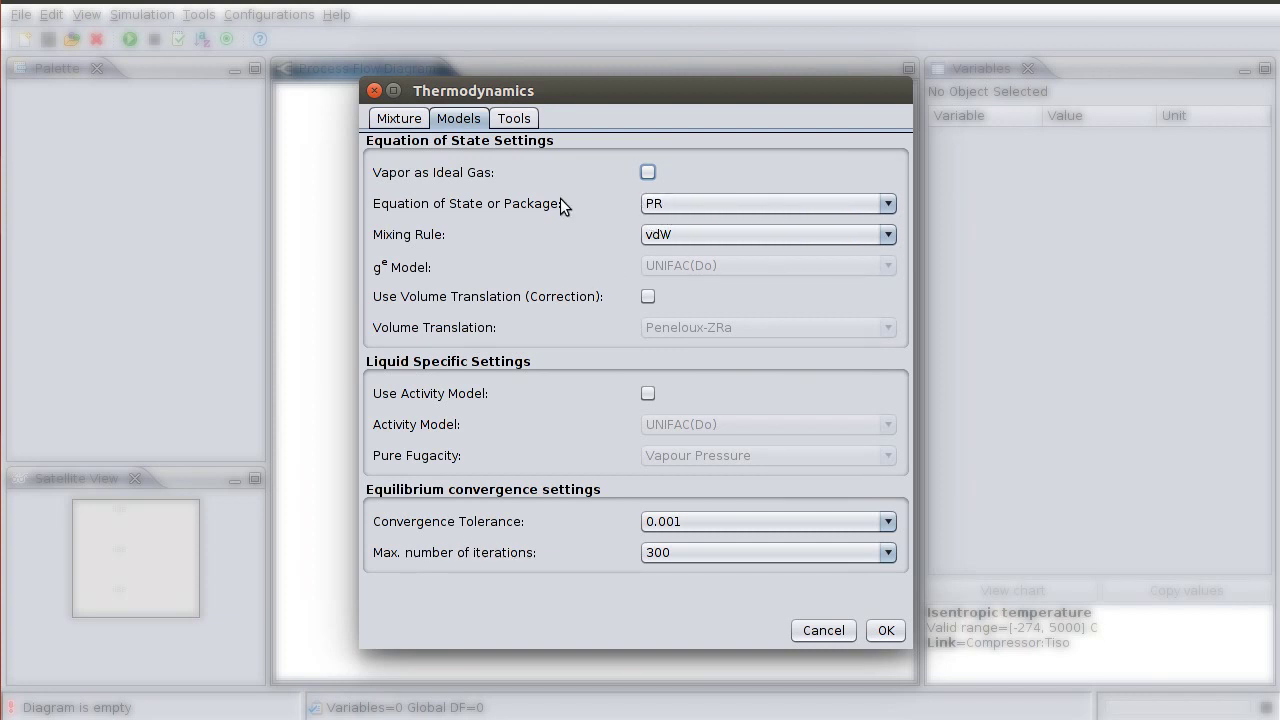
{"action": "left_click", "coordinate": [400, 118]}
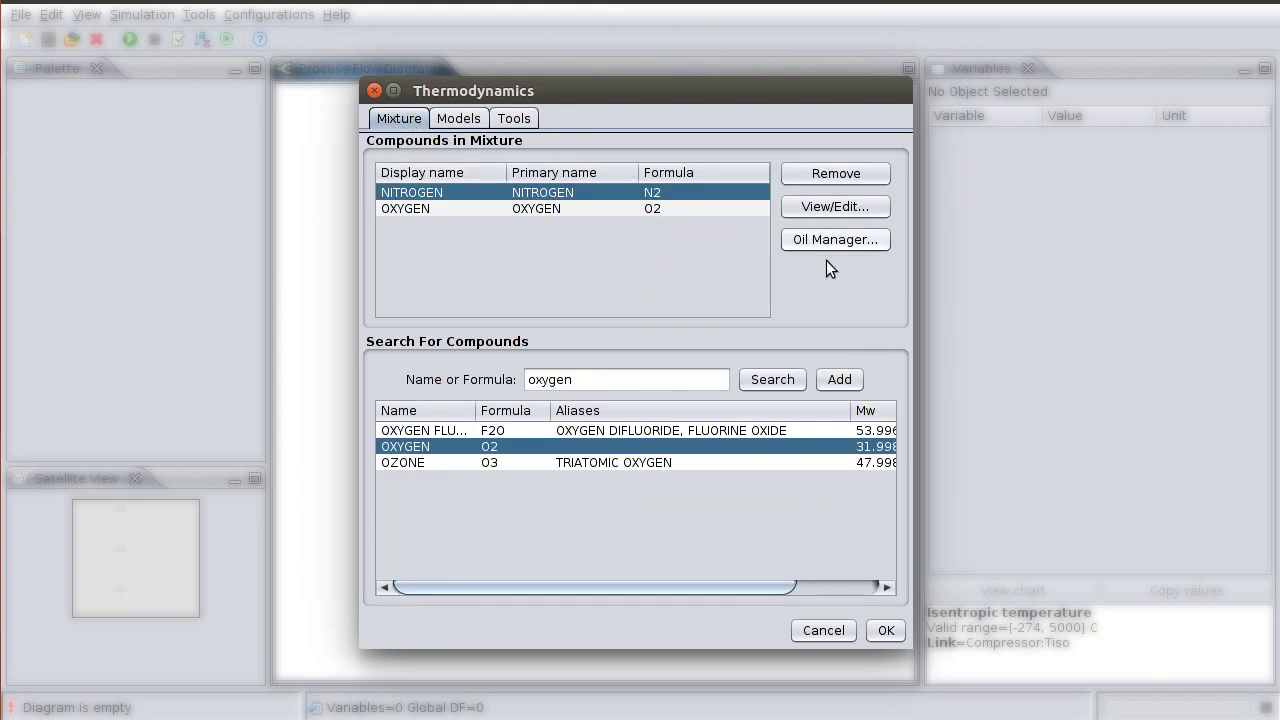
{"action": "left_click", "coordinate": [438, 208]}
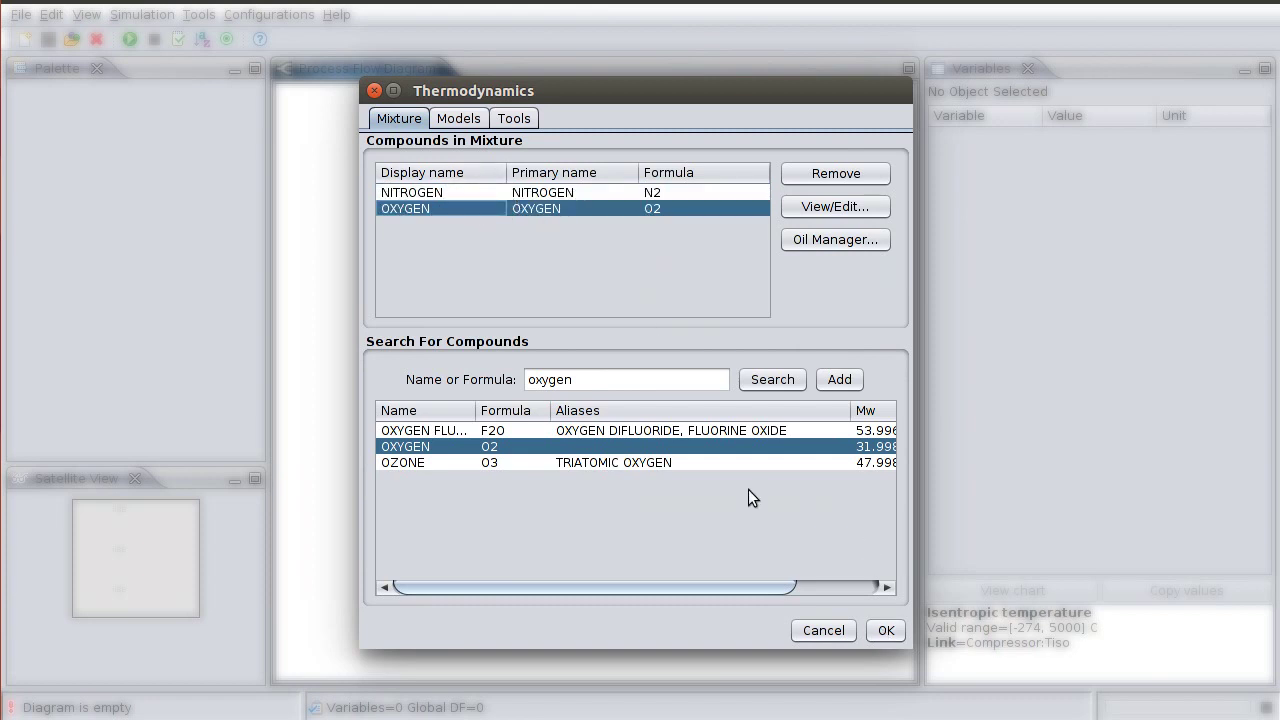
Step: Accept the nitrogen–oxygen mixture and place a material source on the flow diagram
{"action": "left_click", "coordinate": [886, 630]}
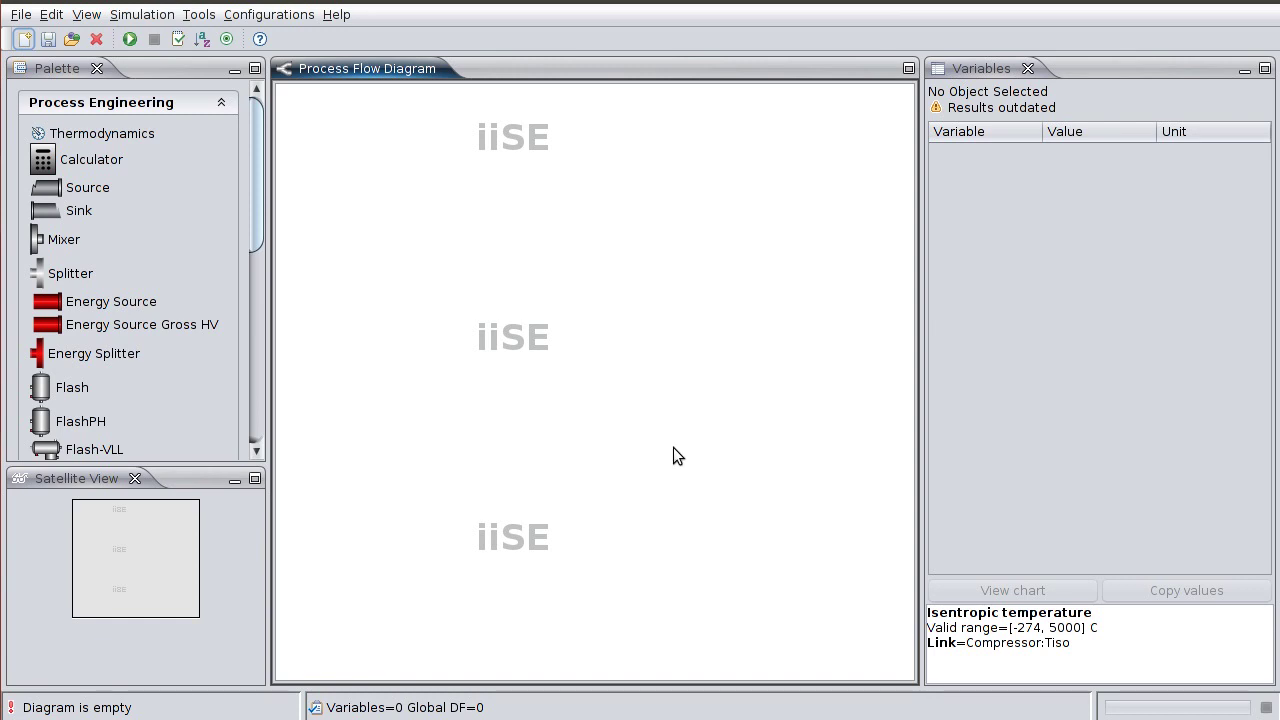
{"action": "left_click_drag", "start_coordinate": [260, 199], "coordinate": [228, 167]}
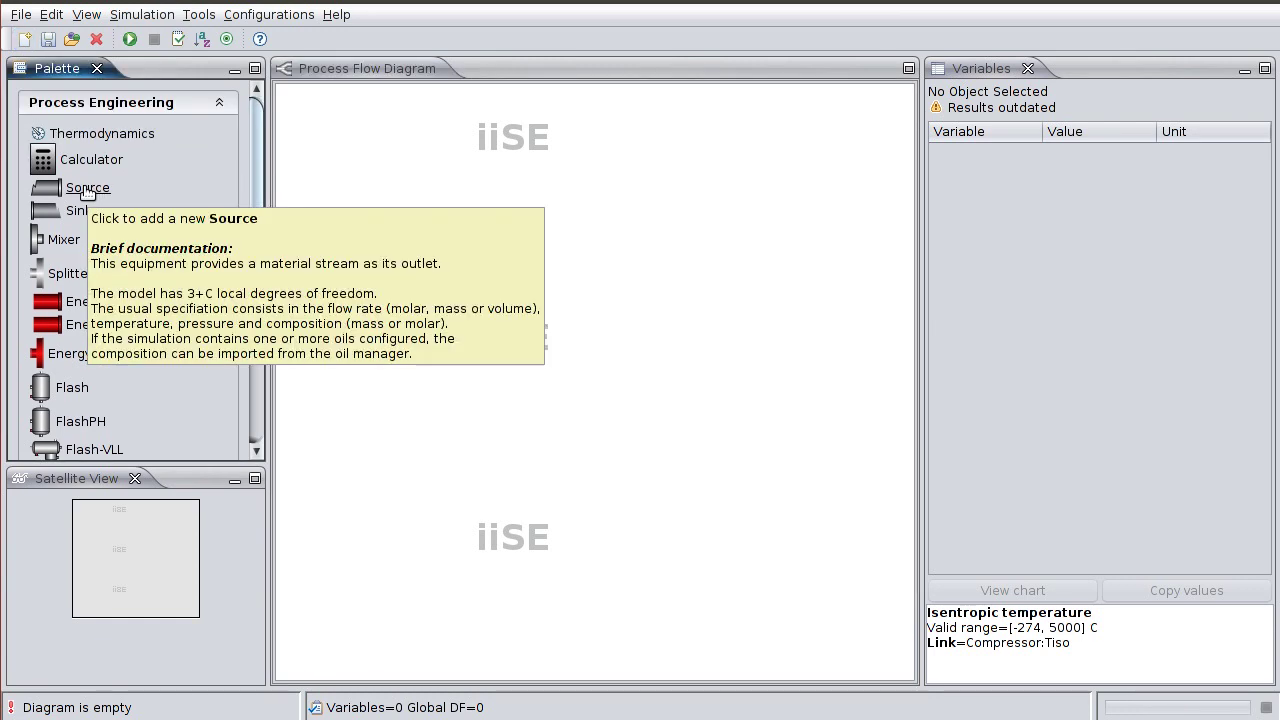
{"action": "left_click", "coordinate": [84, 190]}
{"action": "left_click", "coordinate": [377, 168]}
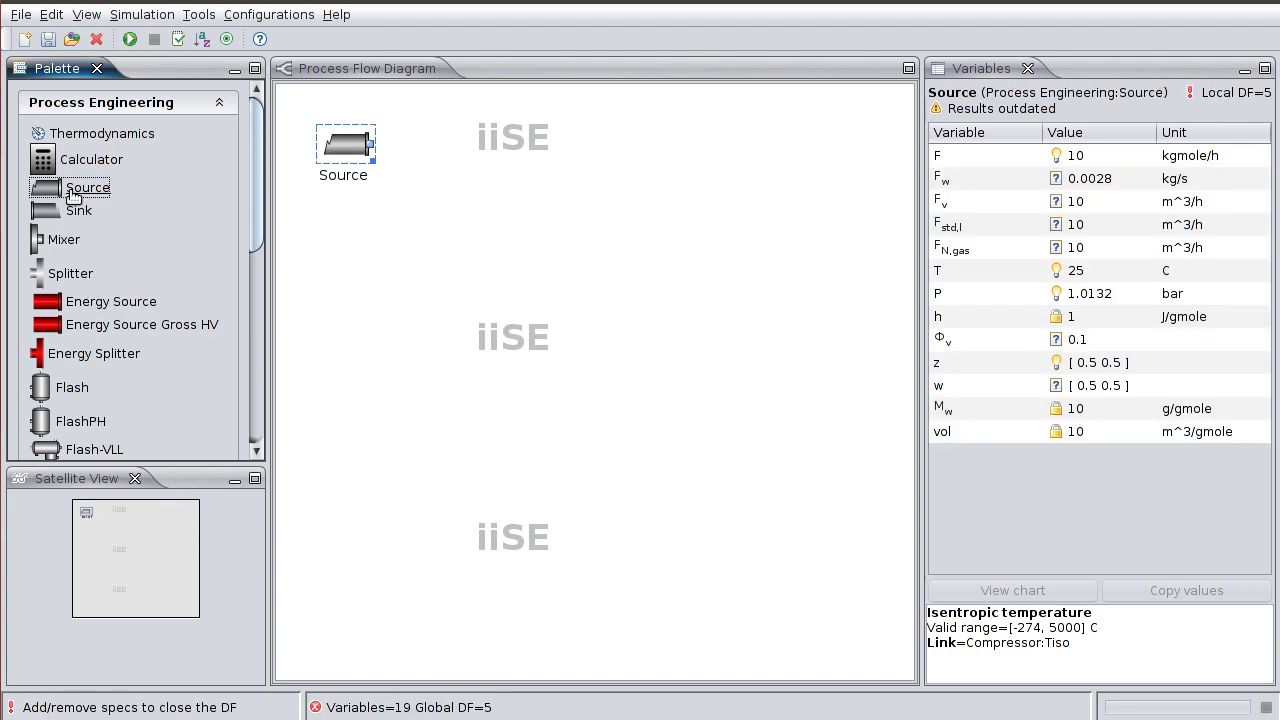
Step: Rename the new source to 'At. Air' and move it slightly lower
{"action": "left_click", "coordinate": [374, 168]}
{"action": "left_click_drag", "start_coordinate": [374, 168], "coordinate": [382, 175]}
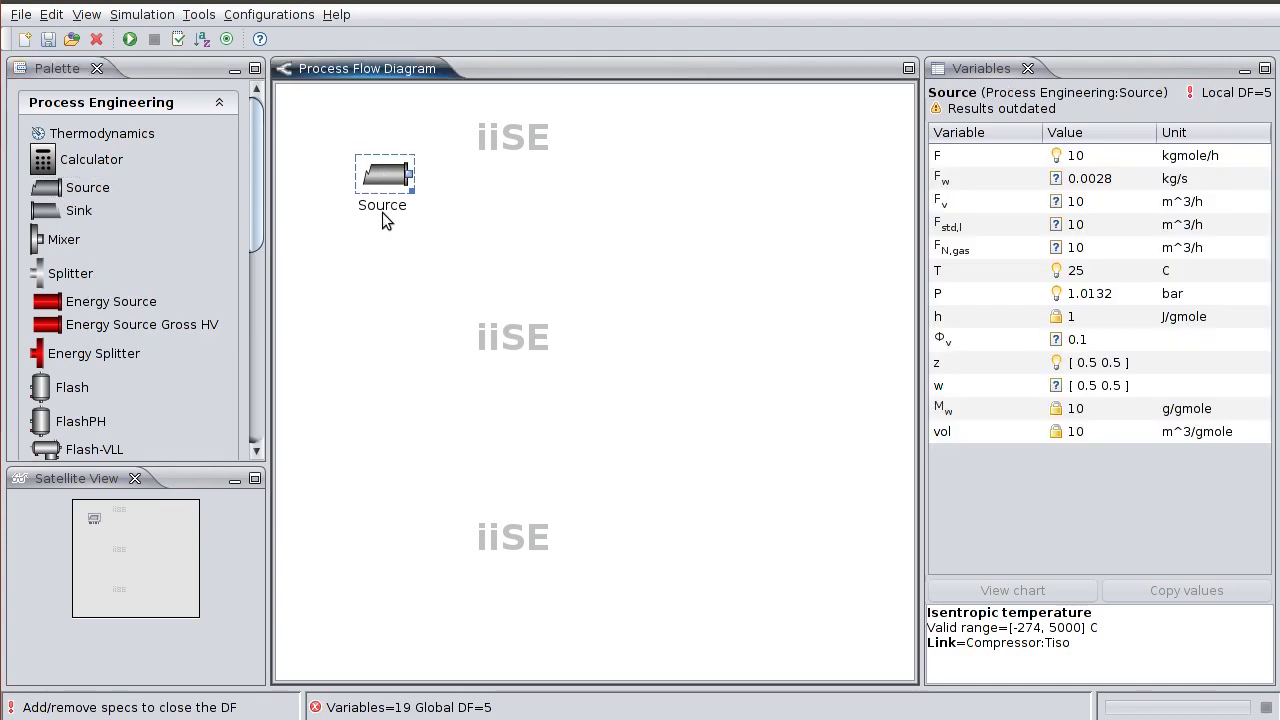
{"action": "left_click", "coordinate": [382, 208]}
{"action": "type", "text": "Air"}
{"action": "key", "text": "Return"}
{"action": "left_click_drag", "start_coordinate": [388, 176], "coordinate": [386, 197]}
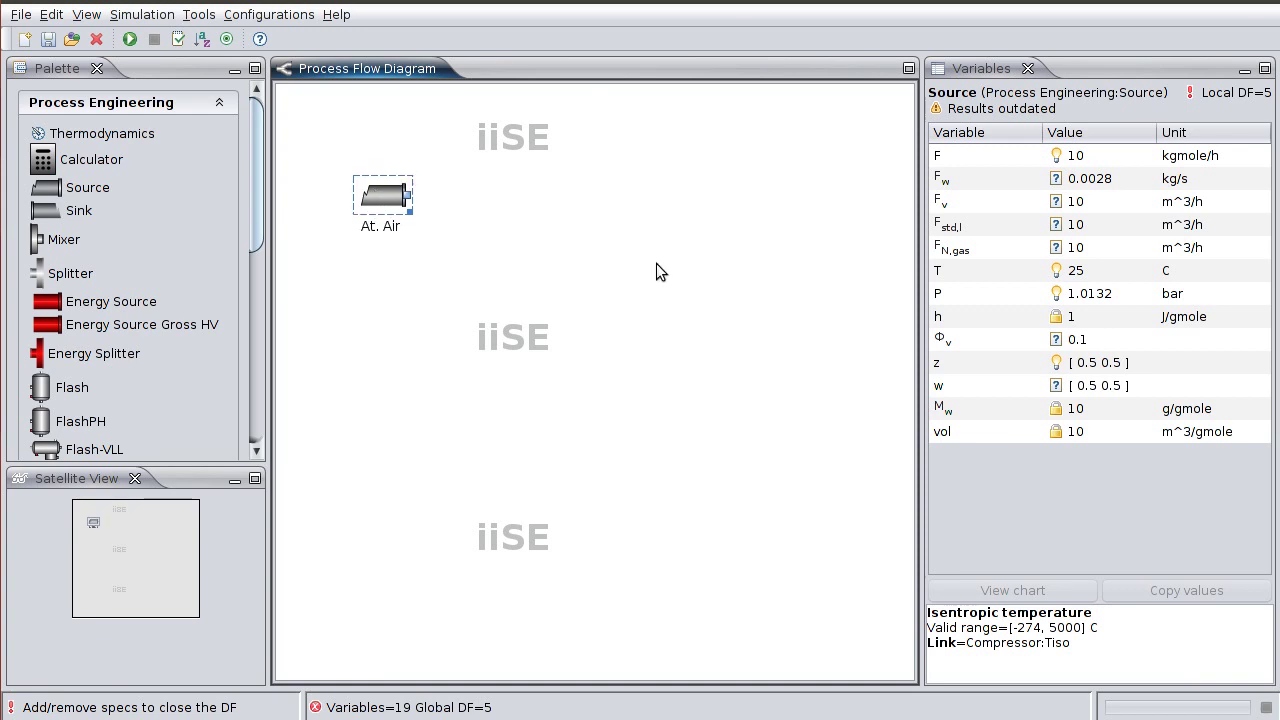
Step: Set the At. Air mass flow Fw to 1 t/h
{"action": "left_click", "coordinate": [1215, 178]}
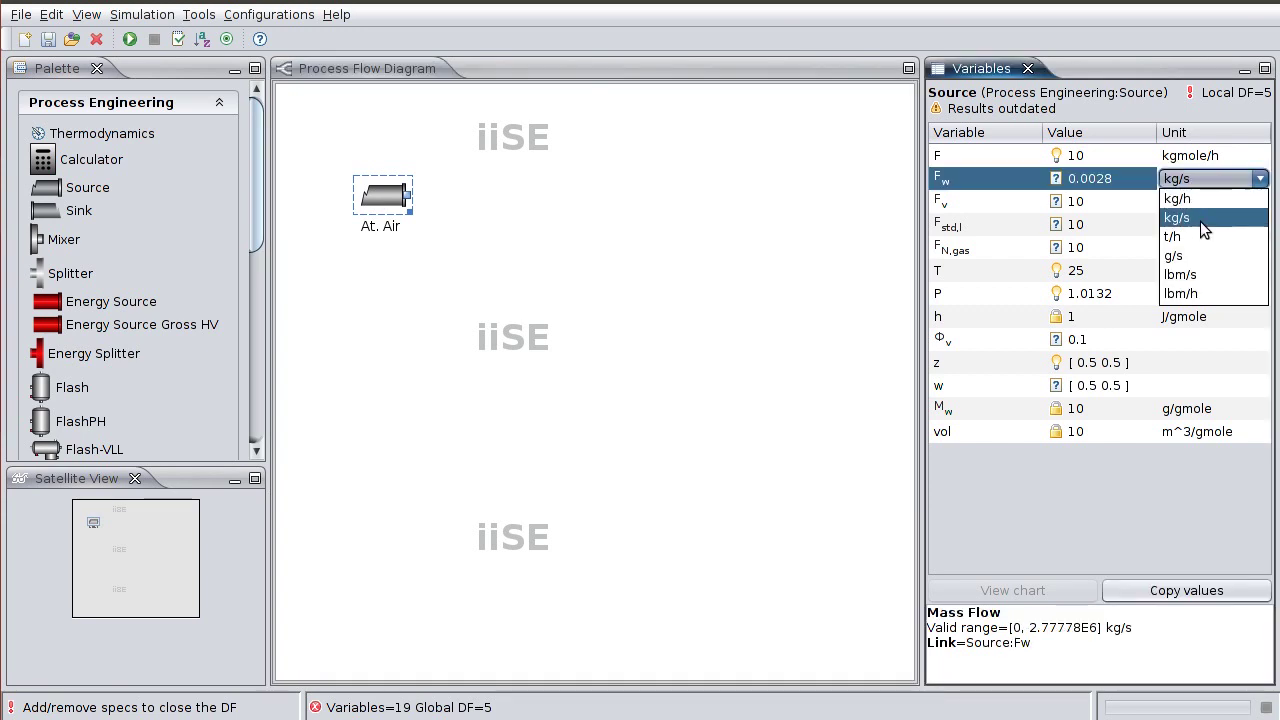
{"action": "left_click", "coordinate": [1195, 222]}
{"action": "left_click", "coordinate": [1119, 175]}
{"action": "type", "text": "1"}
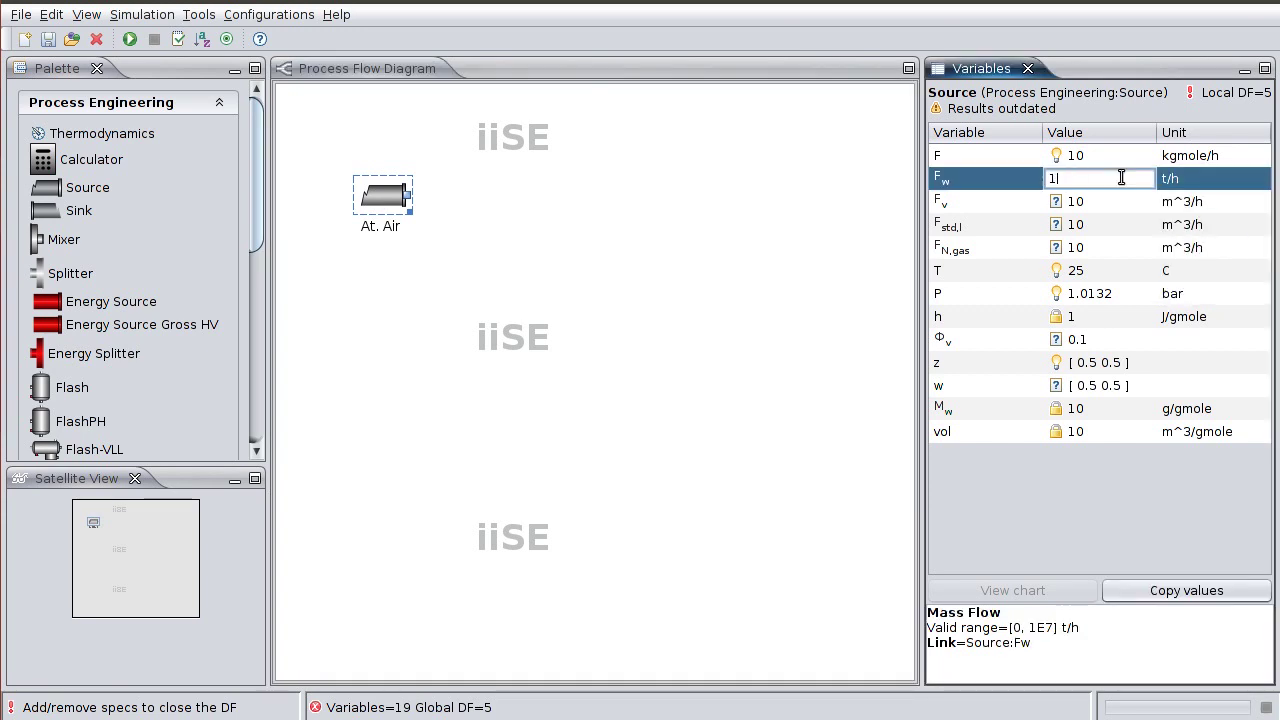
{"action": "key", "text": "Return"}
{"action": "left_click", "coordinate": [1115, 178]}
{"action": "type", "text": "1"}
{"action": "key", "text": "Return"}
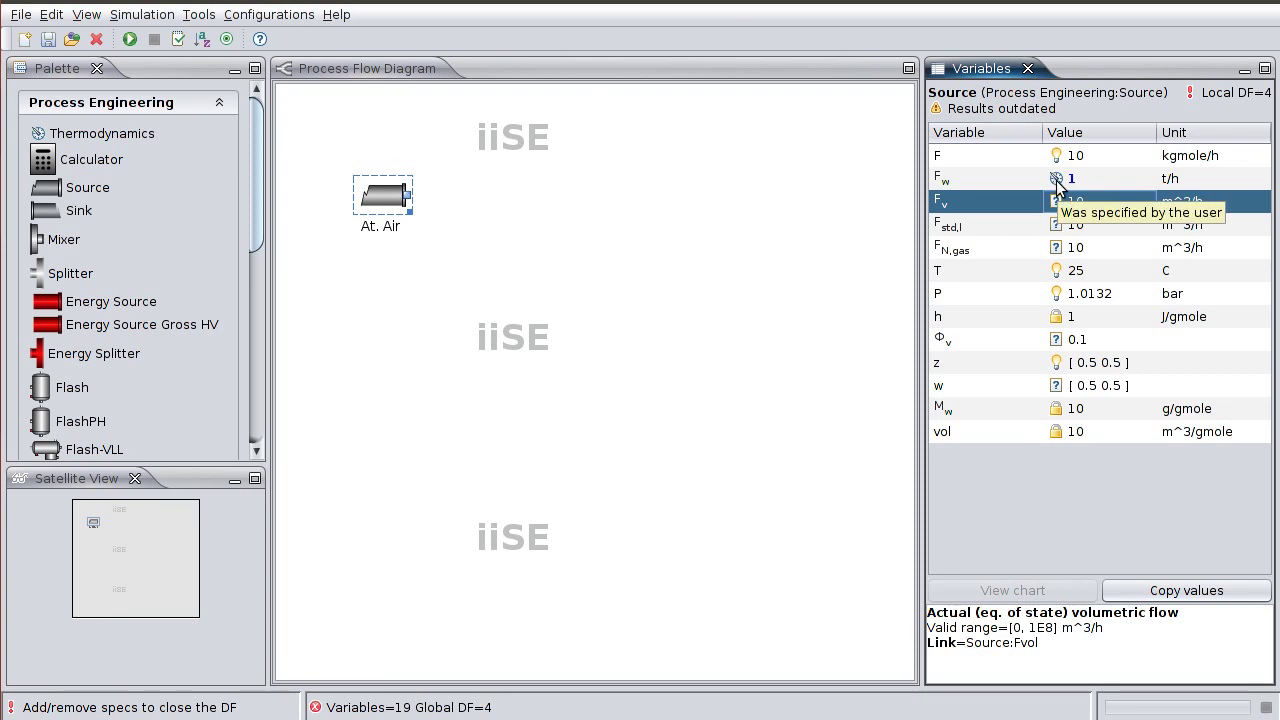
Step: Set the At. Air temperature to 20 C and pressure to 1 atm
{"action": "mouse_move", "coordinate": [1056, 178]}
{"action": "left_click", "coordinate": [1098, 270]}
{"action": "type", "text": "20"}
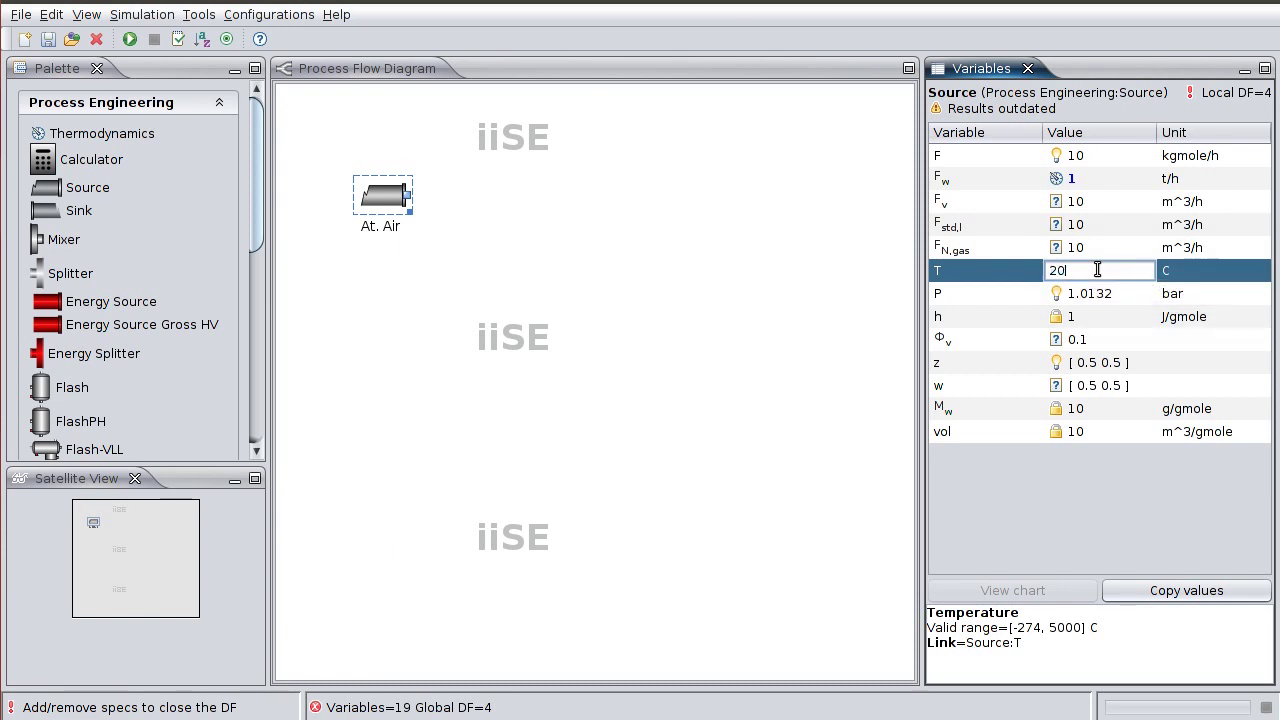
{"action": "key", "text": "Return"}
{"action": "left_click", "coordinate": [1180, 295]}
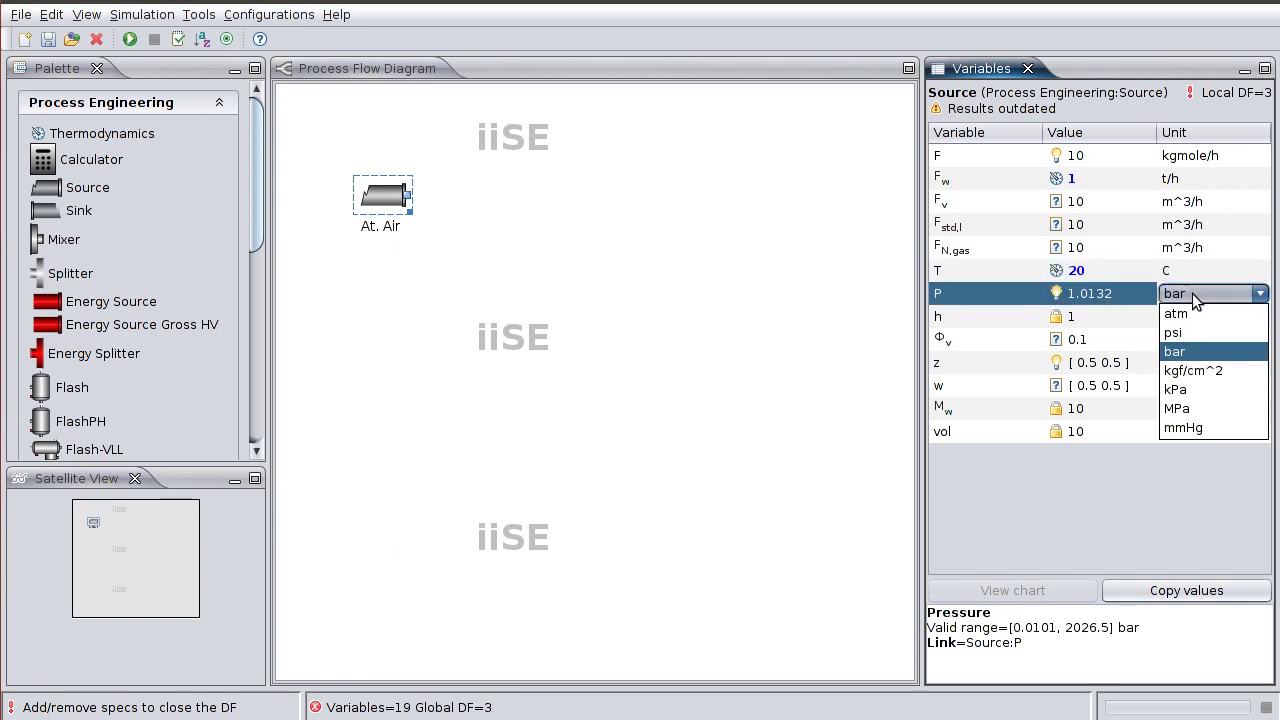
{"action": "left_click", "coordinate": [1235, 316]}
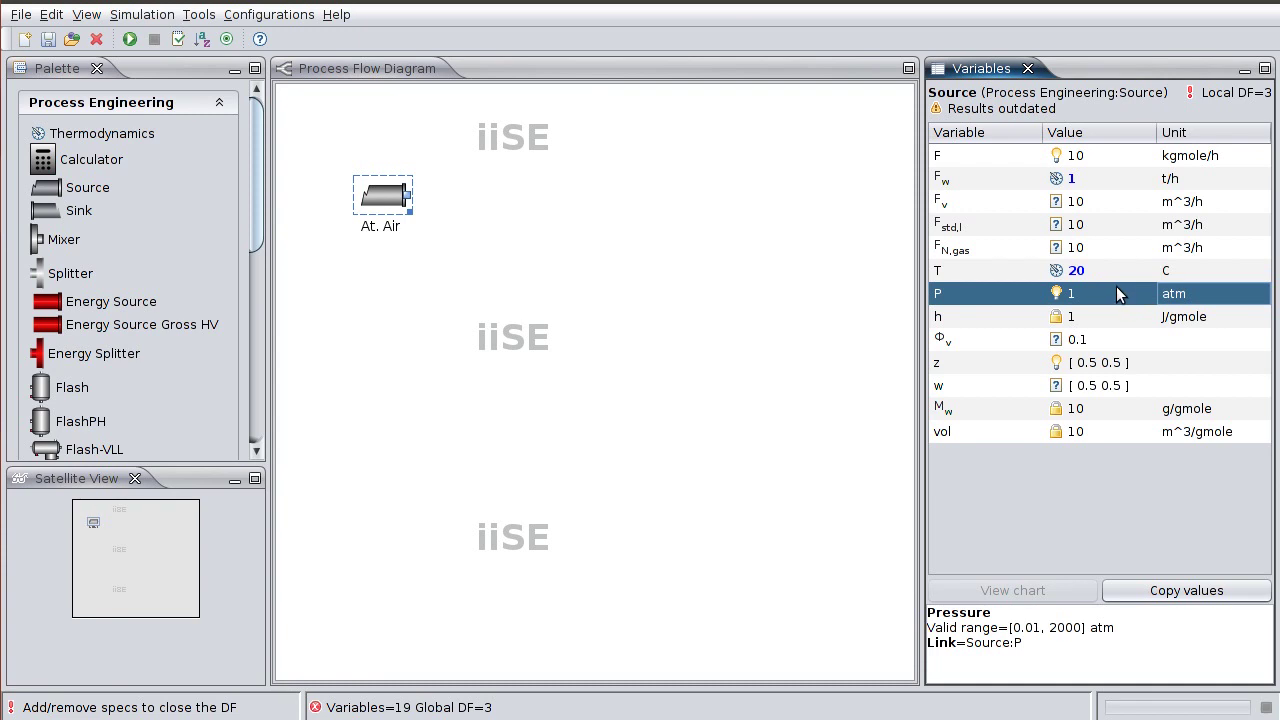
{"action": "left_click", "coordinate": [1116, 286]}
{"action": "type", "text": "1"}
{"action": "key", "text": "Return"}
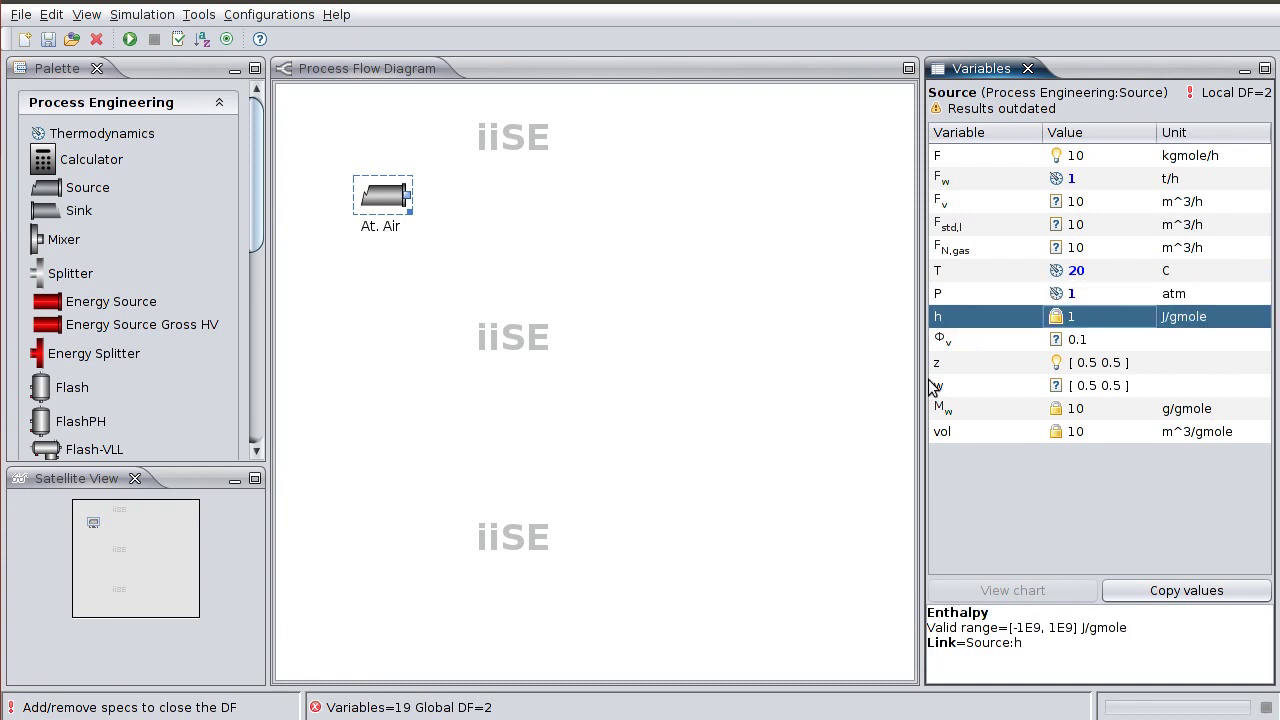
Step: Enter the At. Air molar composition in percent: NITROGEN 79, OXYGEN 21
{"action": "left_click", "coordinate": [1106, 362]}
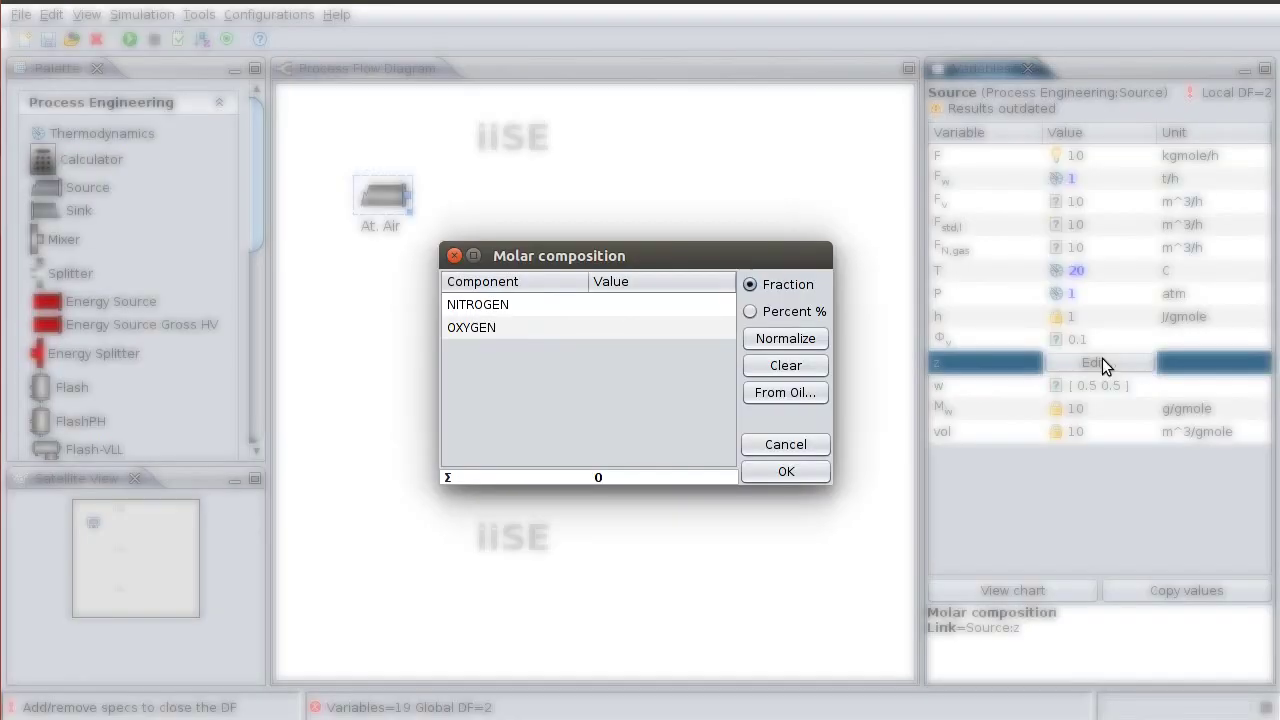
{"action": "left_click", "coordinate": [749, 312]}
{"action": "double_click", "coordinate": [652, 305]}
{"action": "type", "text": "7"}
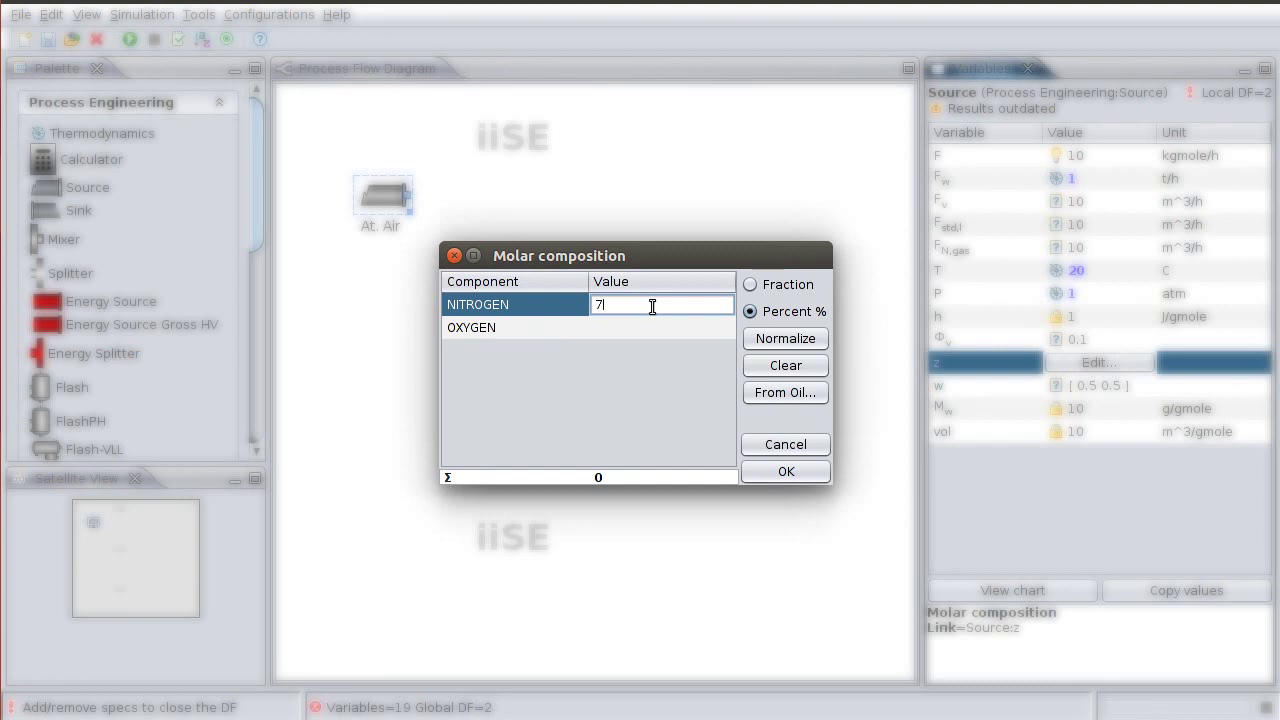
{"action": "type", "text": "9"}
{"action": "double_click", "coordinate": [680, 327]}
{"action": "type", "text": "2"}
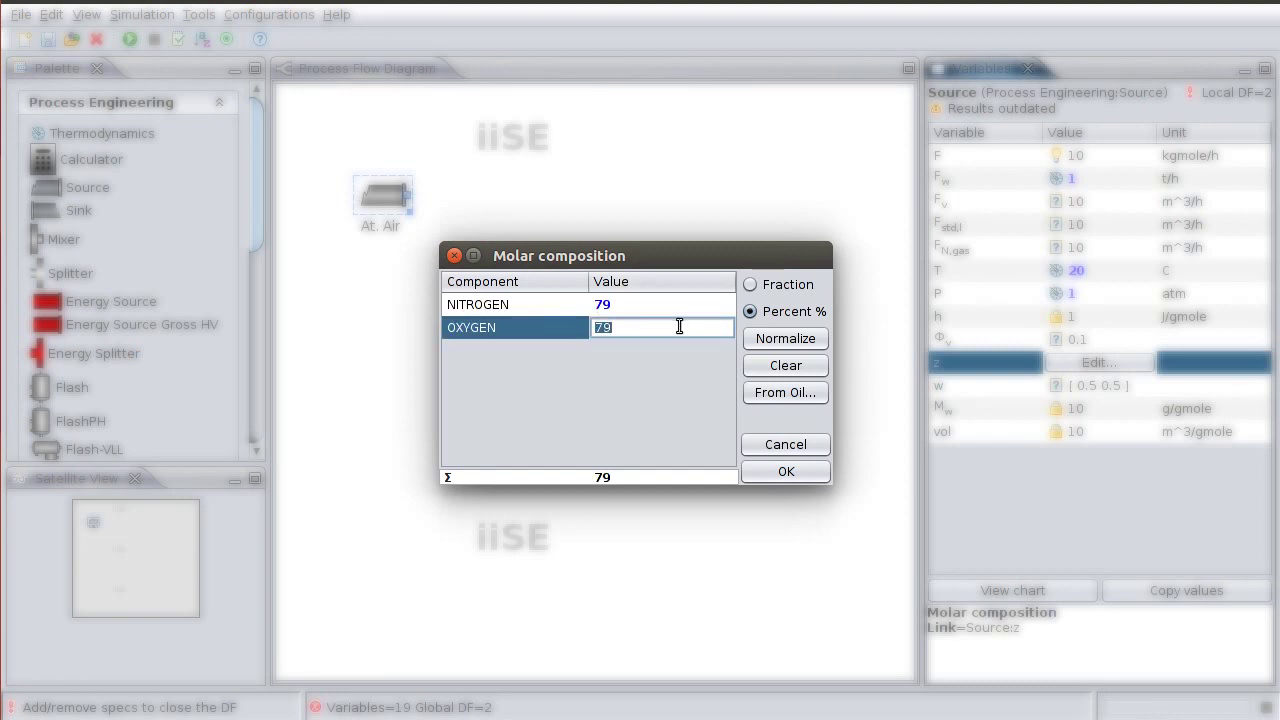
{"action": "type", "text": "1"}
{"action": "key", "text": "Return"}
{"action": "left_click", "coordinate": [786, 471]}
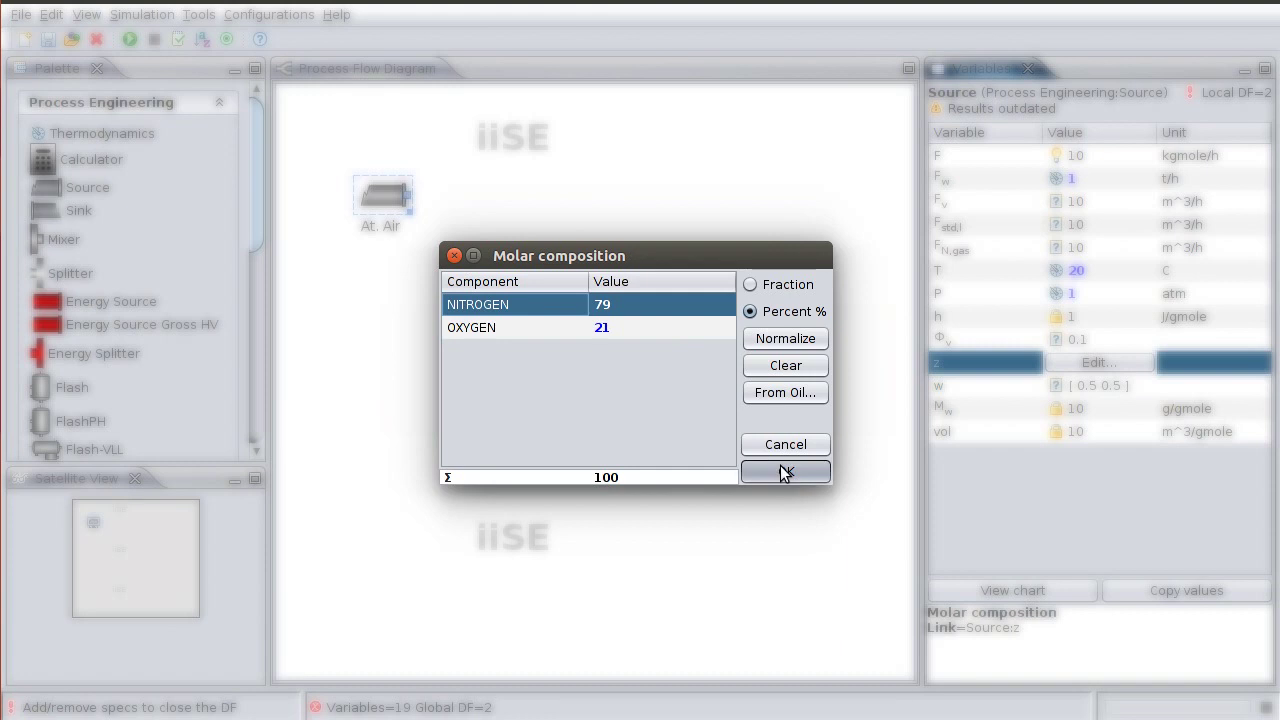
{"action": "left_click_drag", "start_coordinate": [379, 220], "coordinate": [382, 194]}
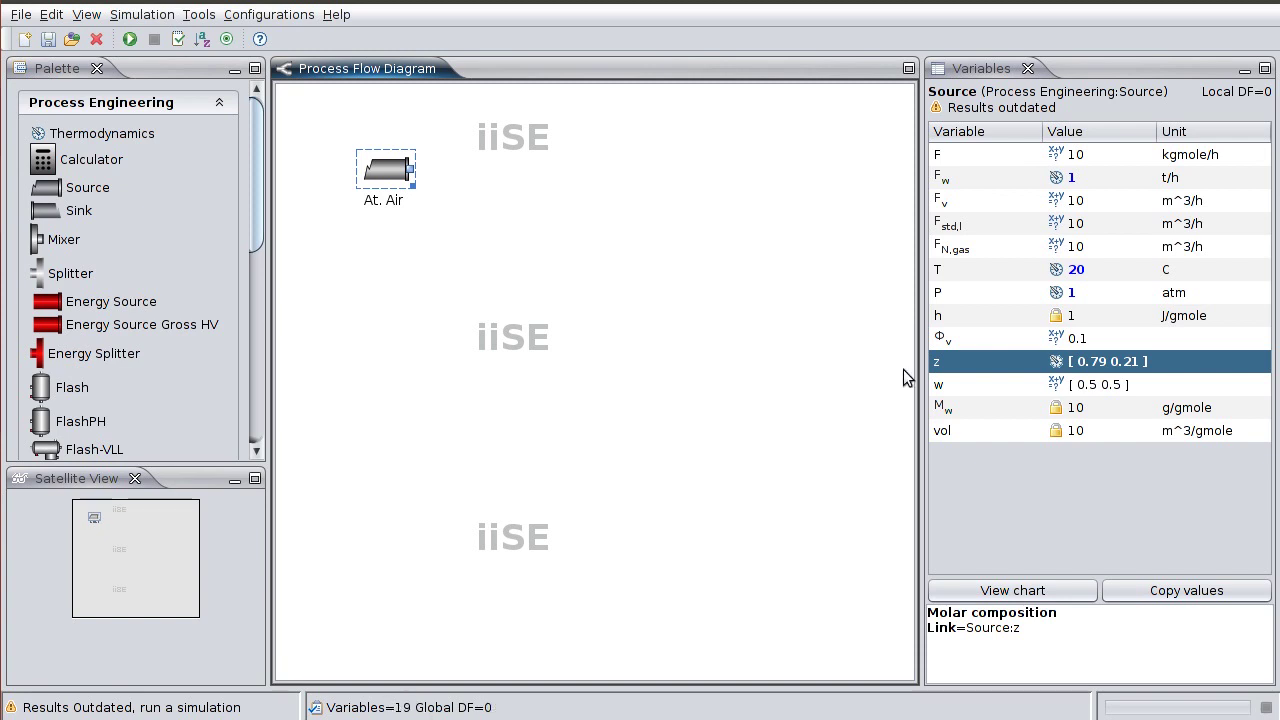
Step: Run the simulation to produce results for the At. Air source
{"action": "left_click_drag", "start_coordinate": [390, 180], "coordinate": [379, 182]}
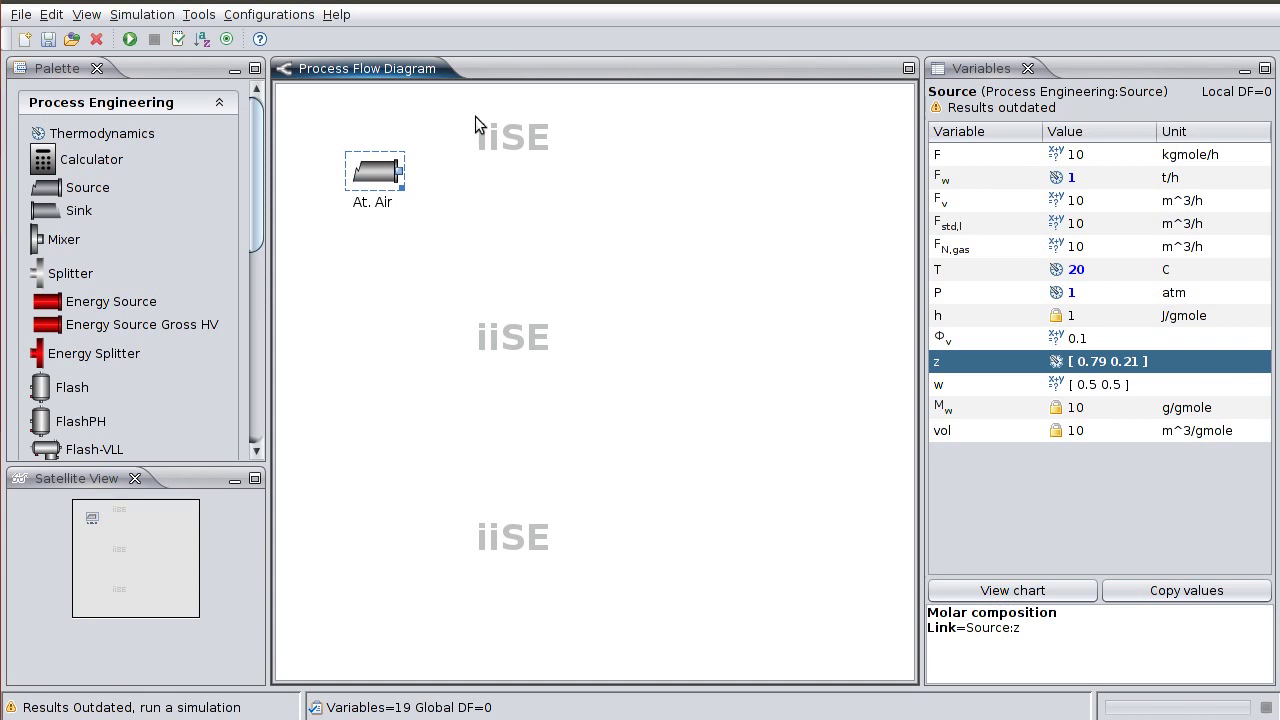
{"action": "left_click", "coordinate": [129, 43]}
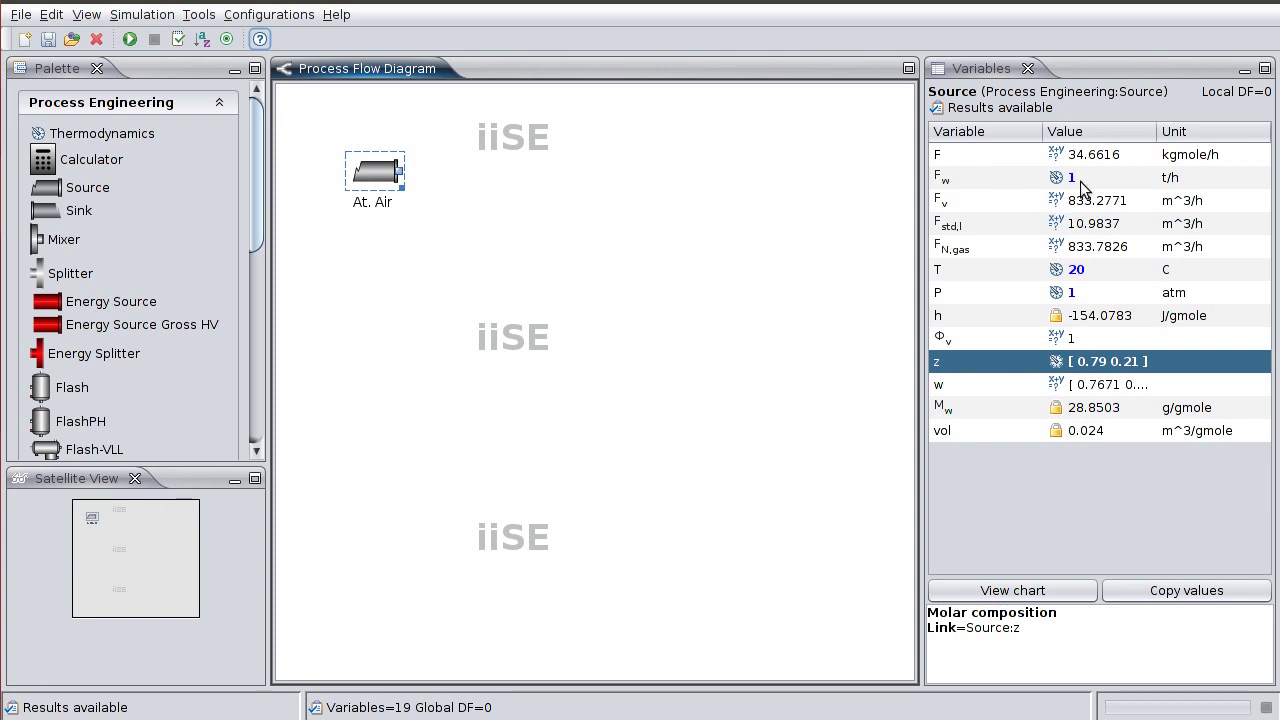
Step: Try fixing molar flow F, then clear it so At. Air stays specified by mass flow
{"action": "mouse_move", "coordinate": [1072, 177]}
{"action": "left_click", "coordinate": [988, 179]}
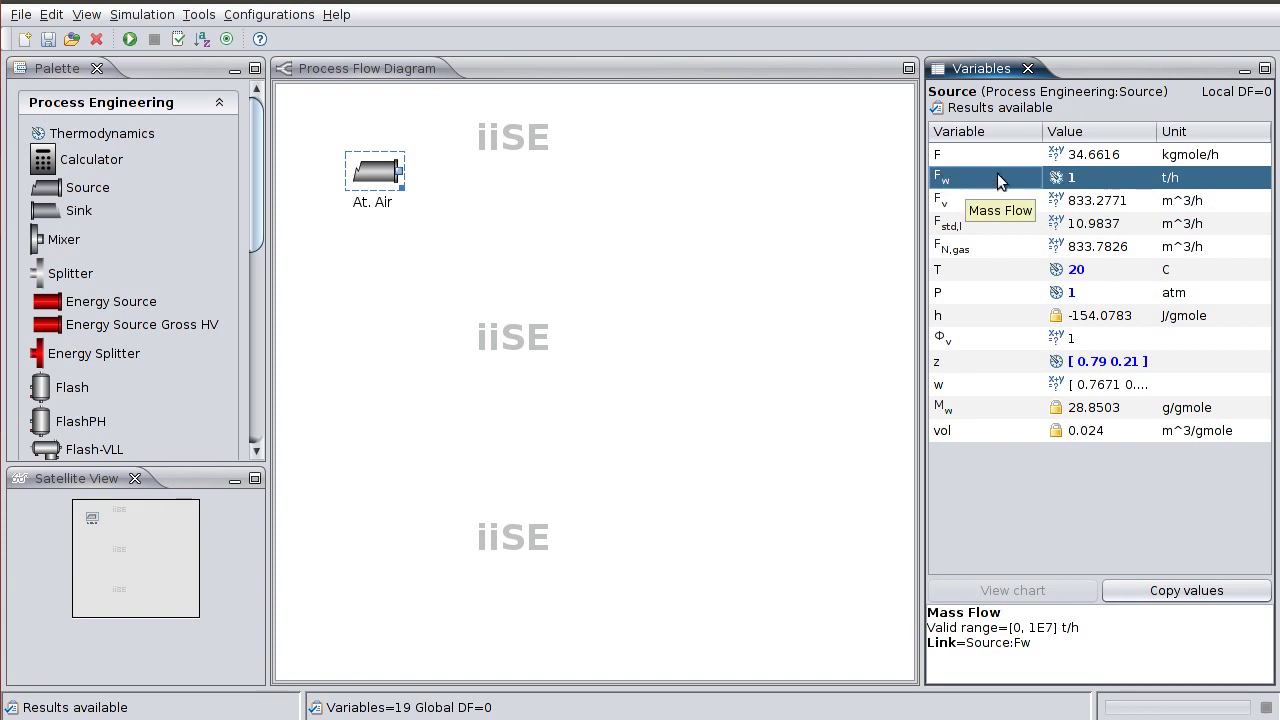
{"action": "double_click", "coordinate": [1099, 157]}
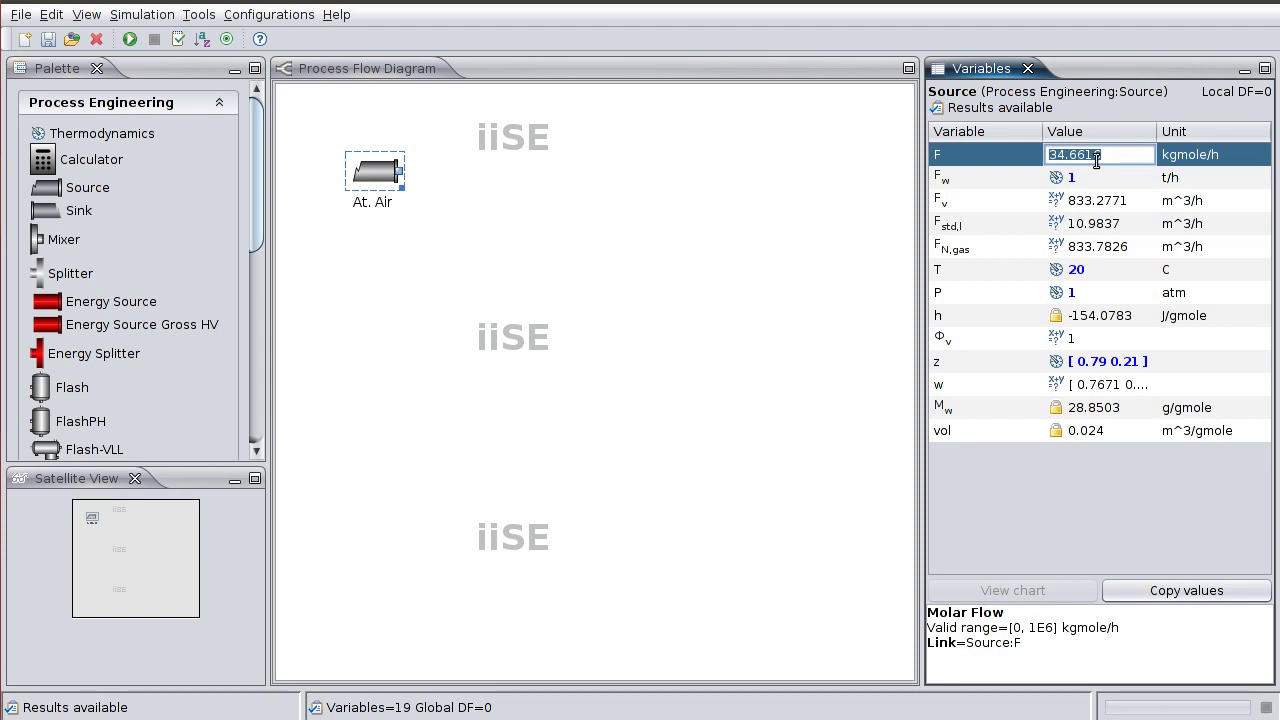
{"action": "key", "text": "Return"}
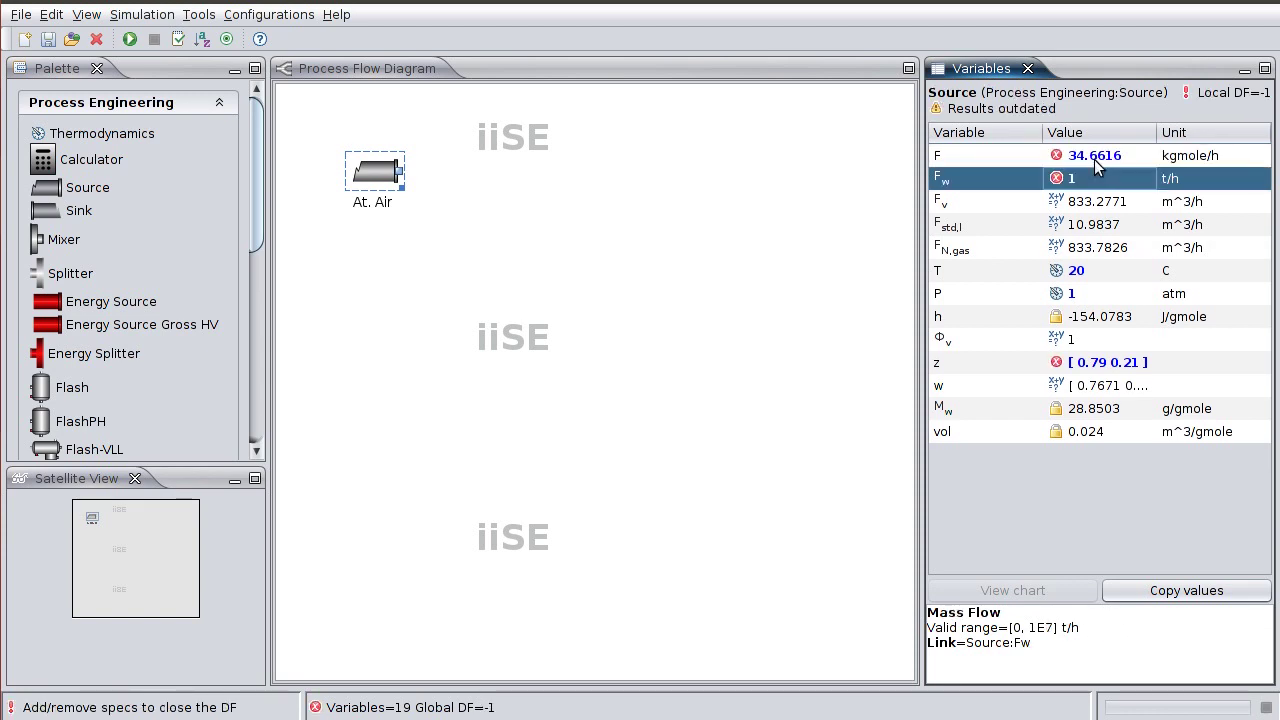
{"action": "mouse_move", "coordinate": [1096, 178]}
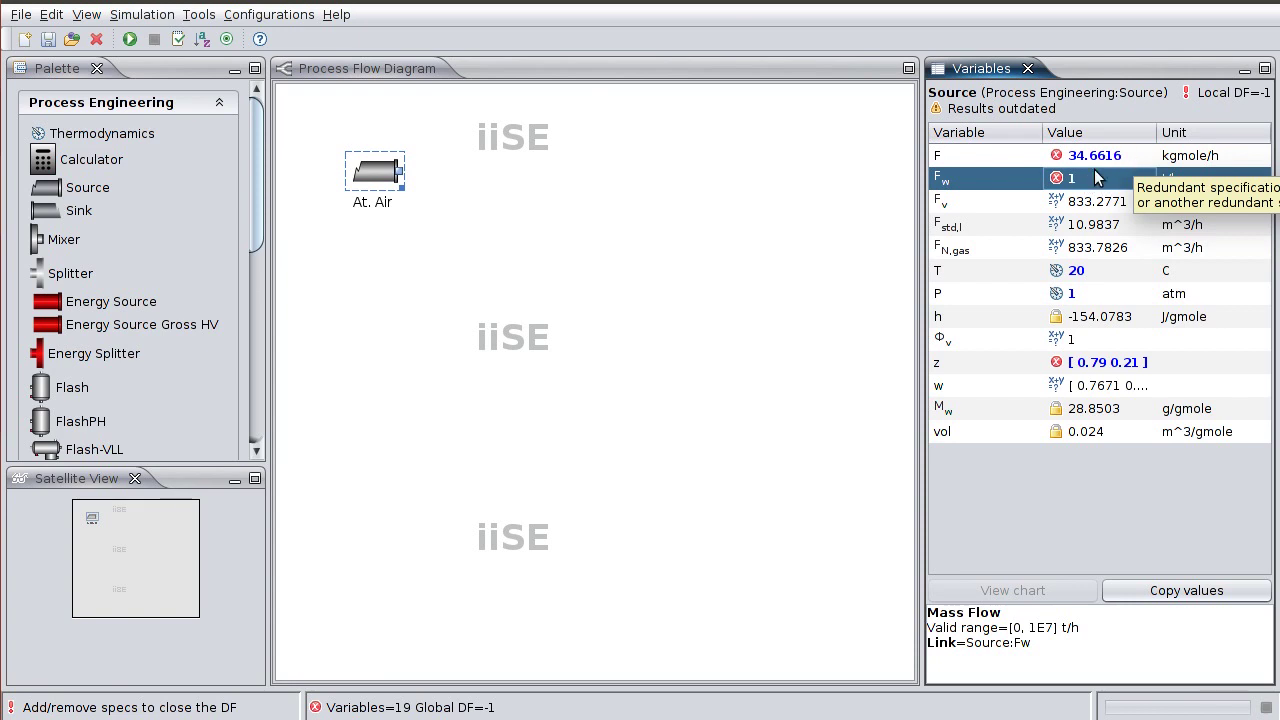
{"action": "left_click", "coordinate": [1127, 155]}
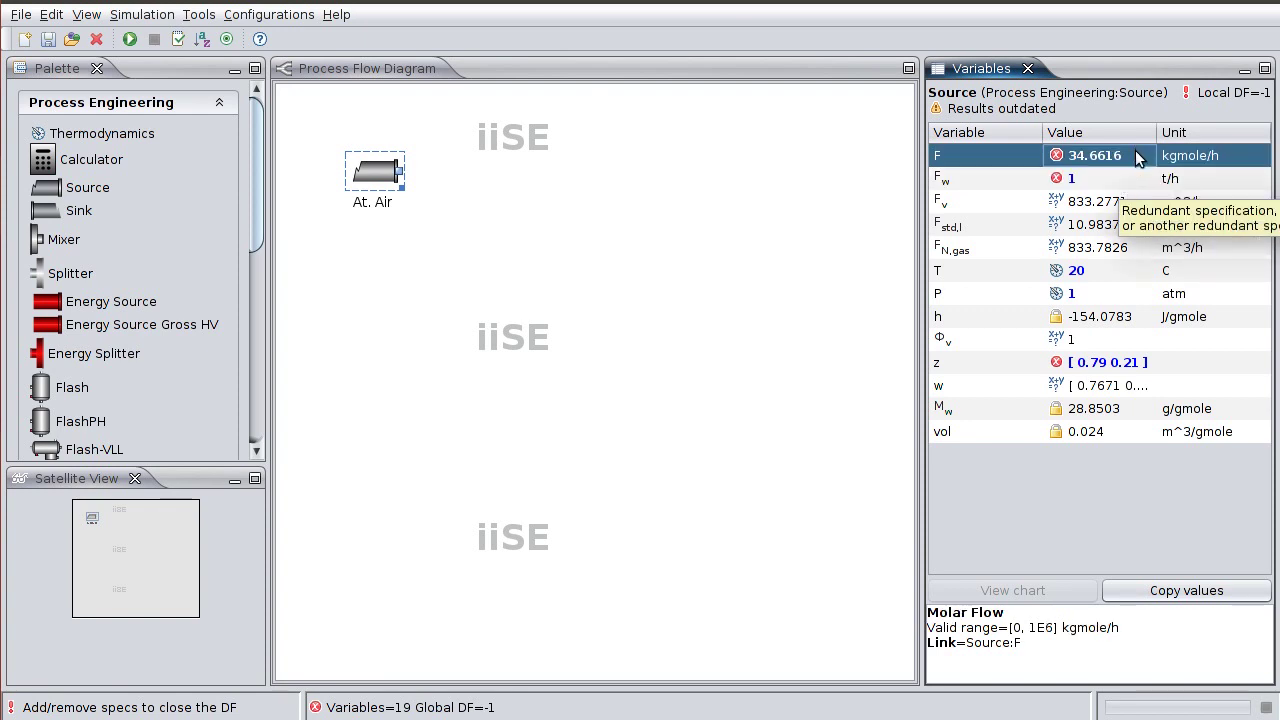
{"action": "left_click", "coordinate": [1136, 154]}
{"action": "key", "text": "BackSpace"}
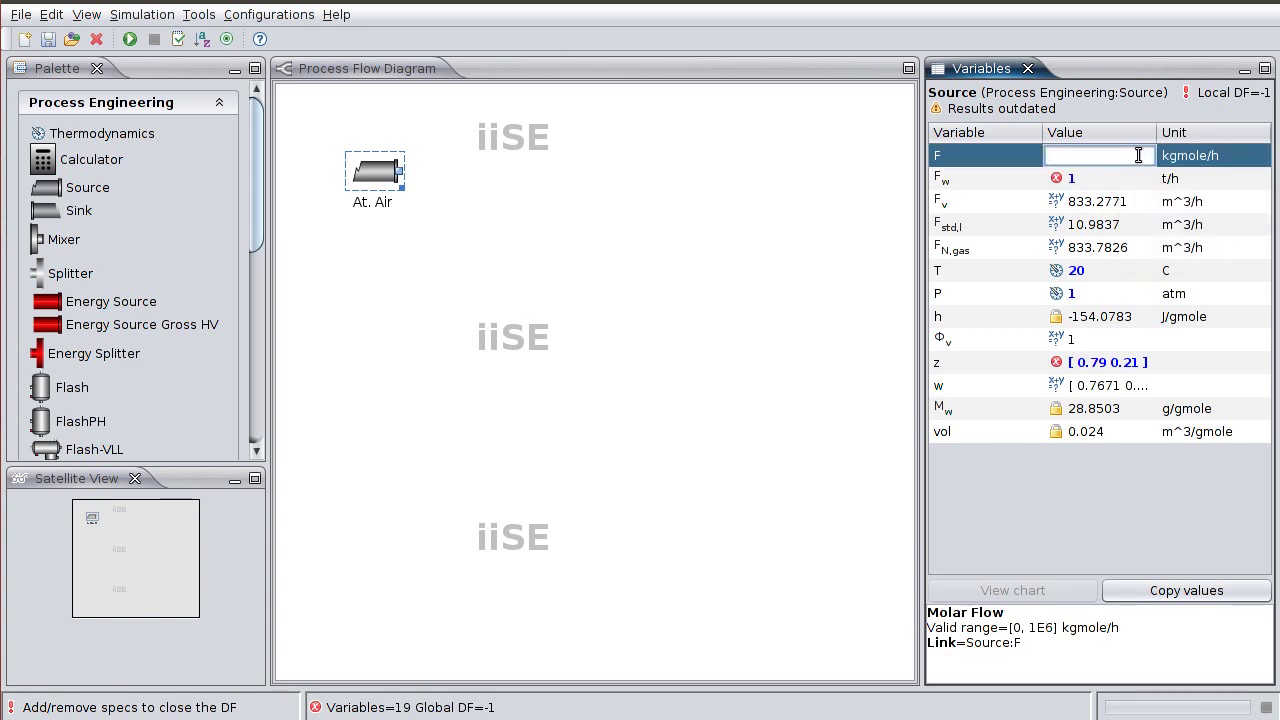
{"action": "key", "text": "Return"}
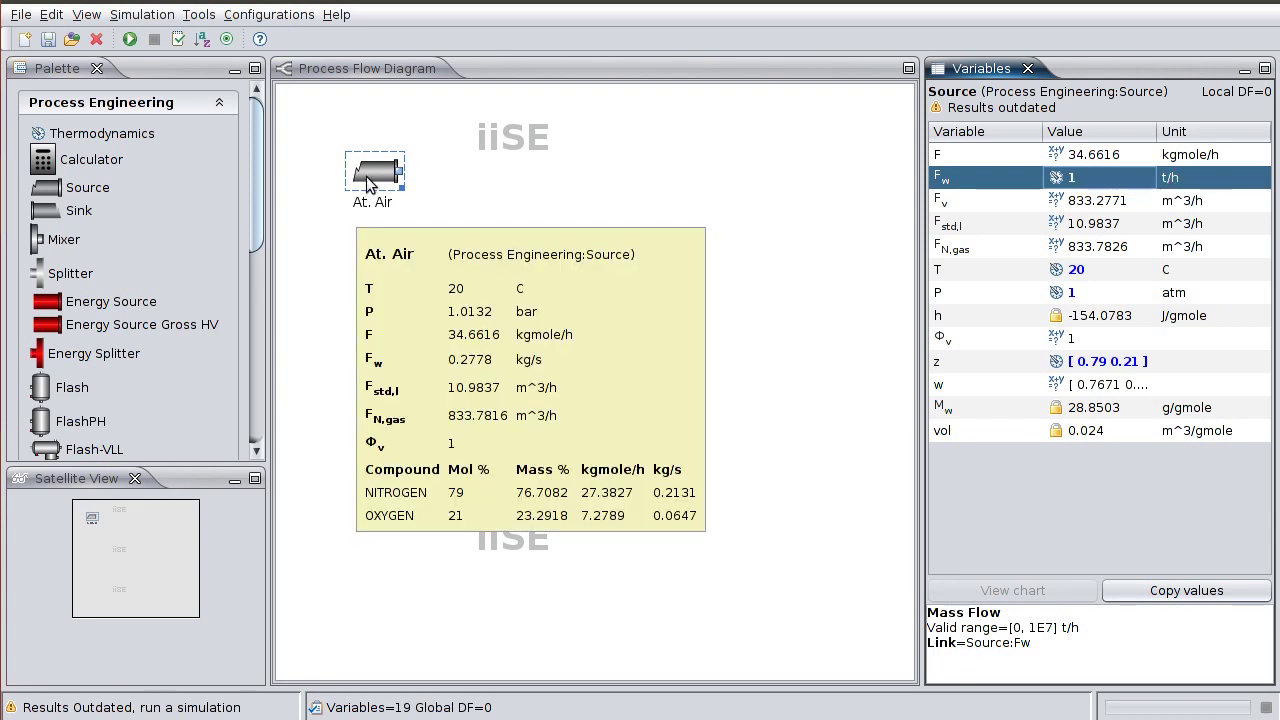
Step: Add a compressor below right of At. Air and connect At. Air to its inlet
{"action": "left_click_drag", "start_coordinate": [366, 176], "coordinate": [356, 182]}
{"action": "left_click_drag", "start_coordinate": [257, 219], "coordinate": [247, 347]}
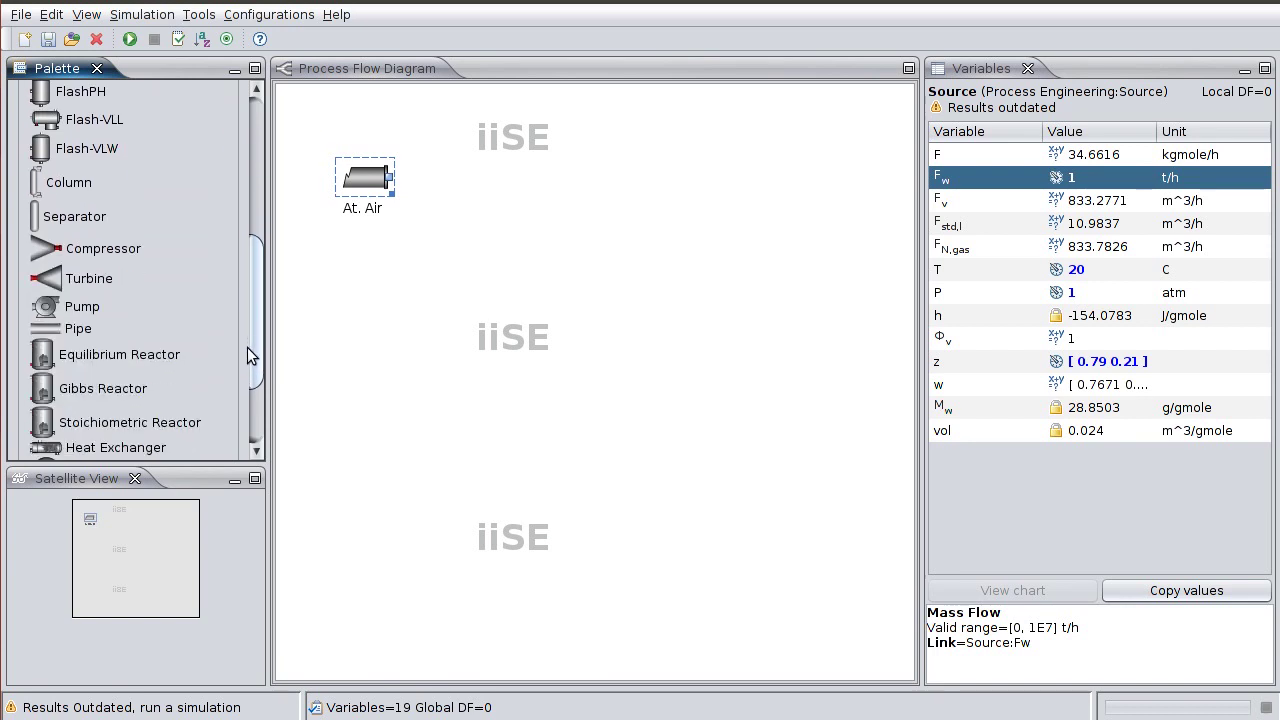
{"action": "double_click", "coordinate": [112, 250]}
{"action": "mouse_move", "coordinate": [493, 218]}
{"action": "left_mouse_down"}
{"action": "mouse_move", "coordinate": [545, 340]}
{"action": "mouse_move", "coordinate": [546, 329]}
{"action": "left_mouse_up"}
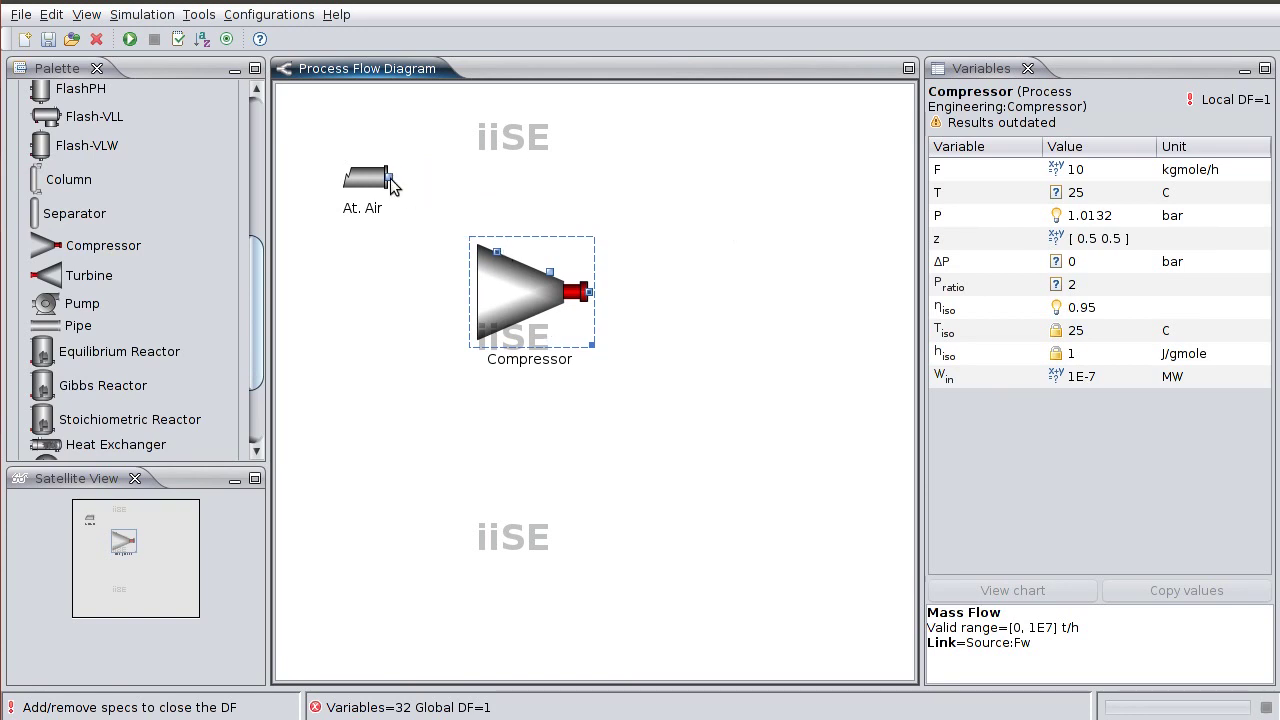
{"action": "left_click_drag", "start_coordinate": [390, 177], "coordinate": [497, 254]}
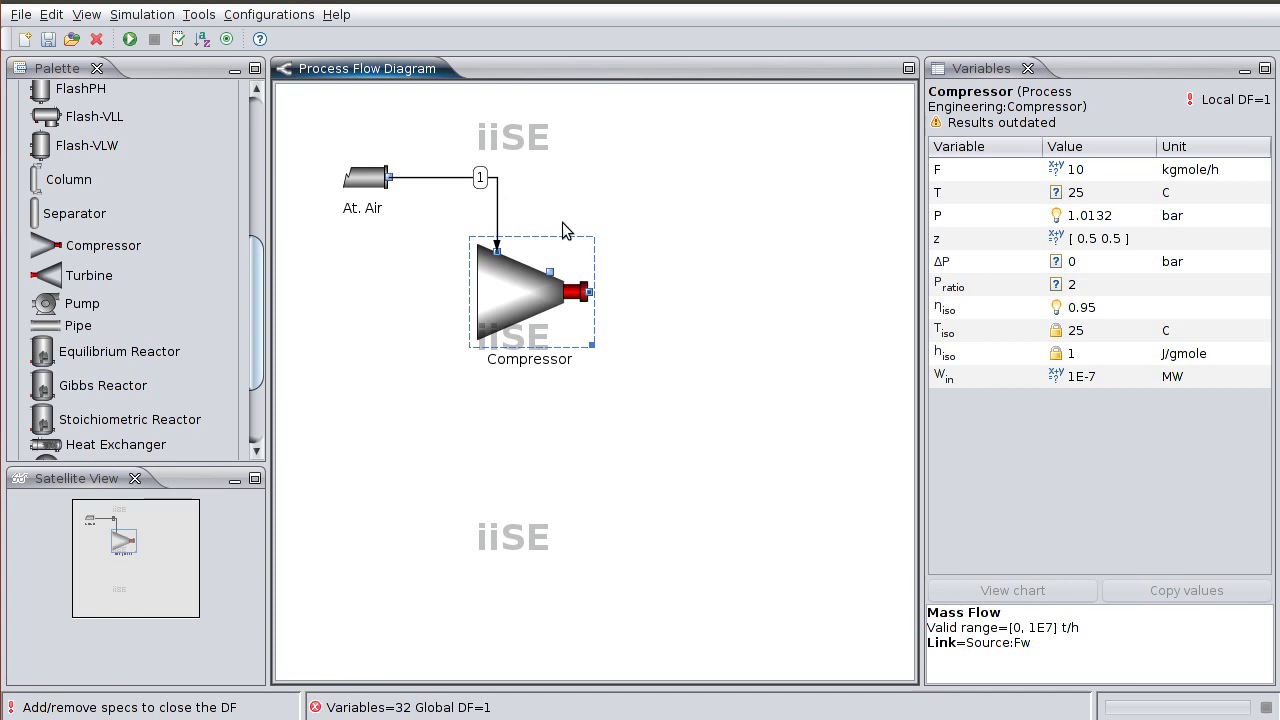
{"action": "left_click_drag", "start_coordinate": [547, 282], "coordinate": [549, 297]}
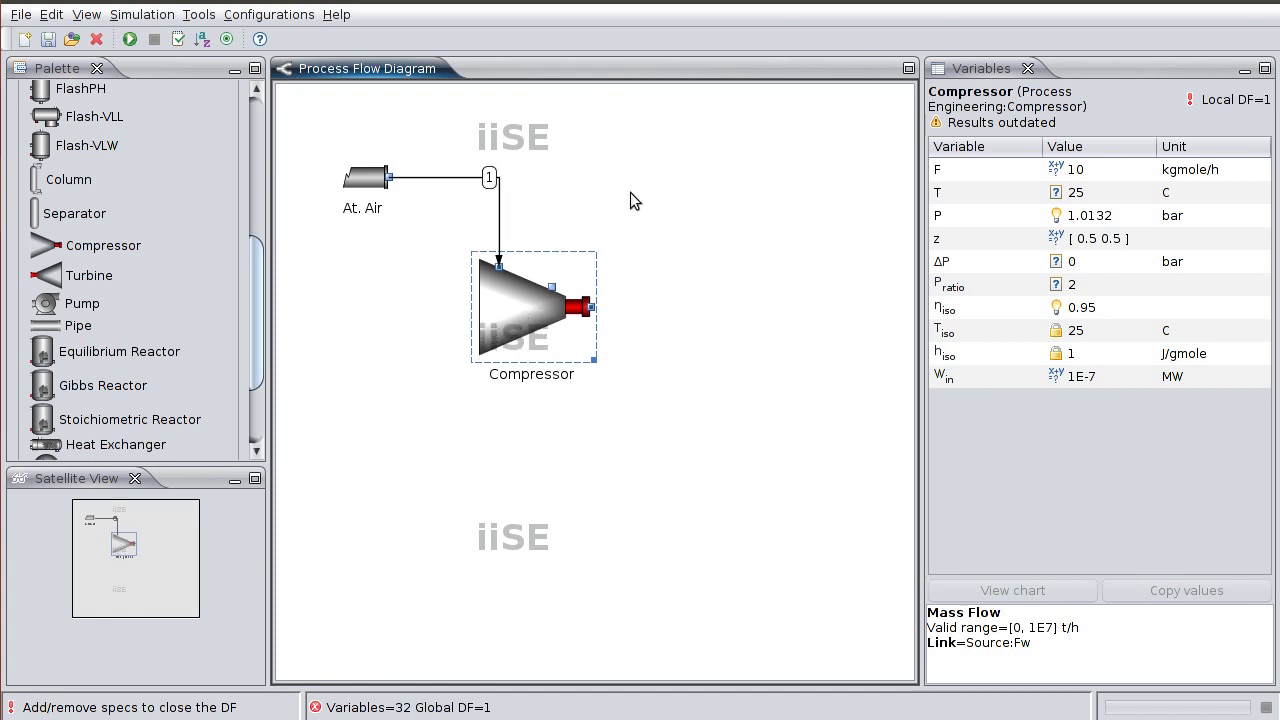
Step: Add an energy source below the compressor, linked to its power input
{"action": "left_click_drag", "start_coordinate": [262, 295], "coordinate": [257, 180]}
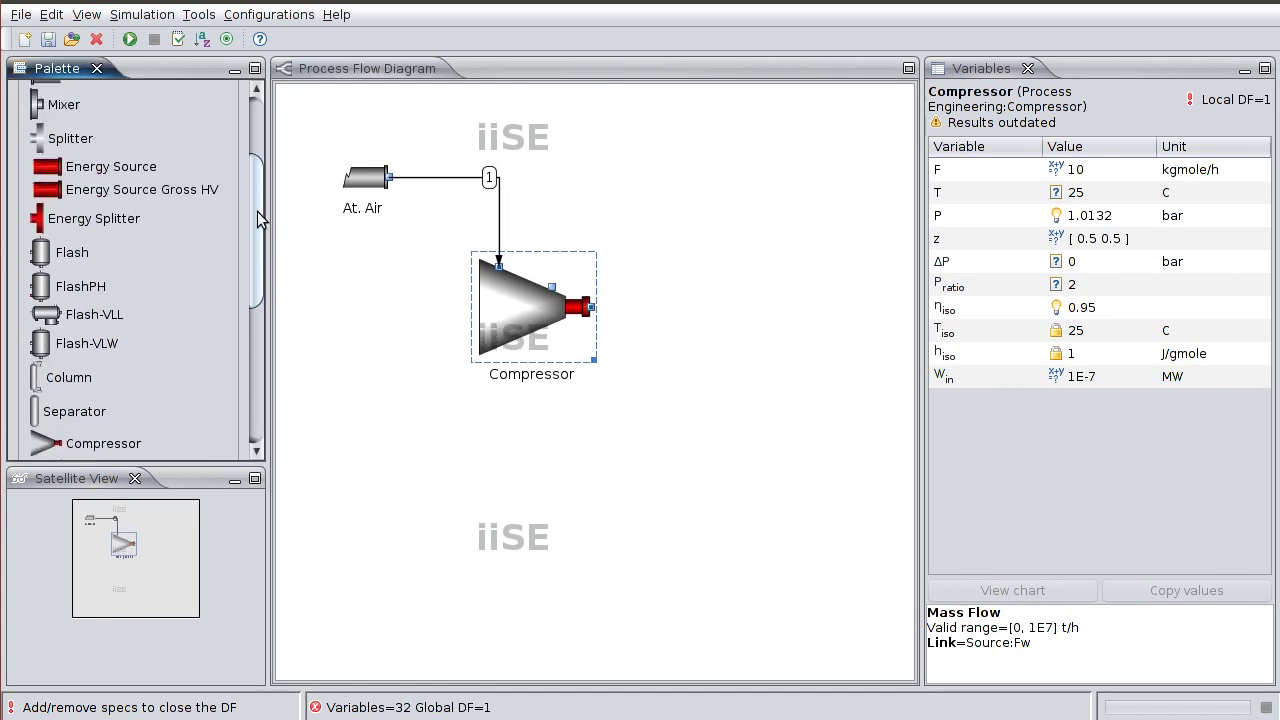
{"action": "double_click", "coordinate": [175, 262]}
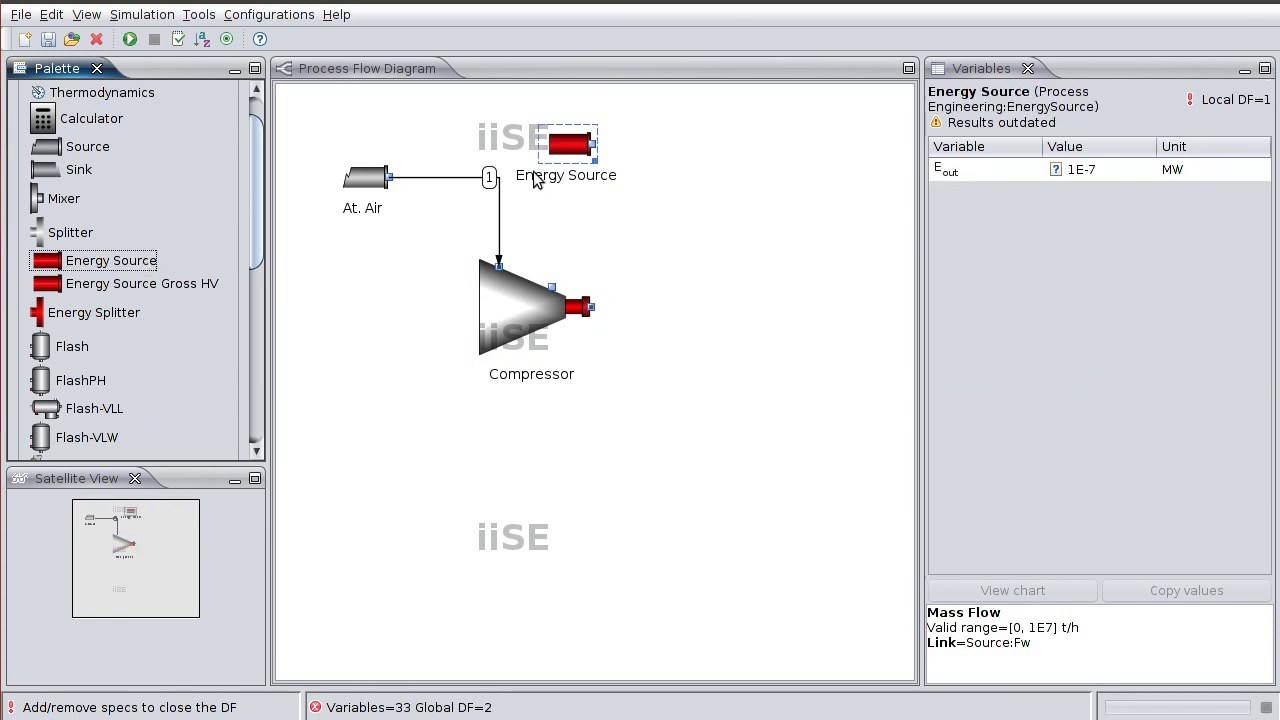
{"action": "mouse_move", "coordinate": [591, 153]}
{"action": "left_mouse_down"}
{"action": "mouse_move", "coordinate": [628, 443]}
{"action": "mouse_move", "coordinate": [592, 307]}
{"action": "left_mouse_up"}
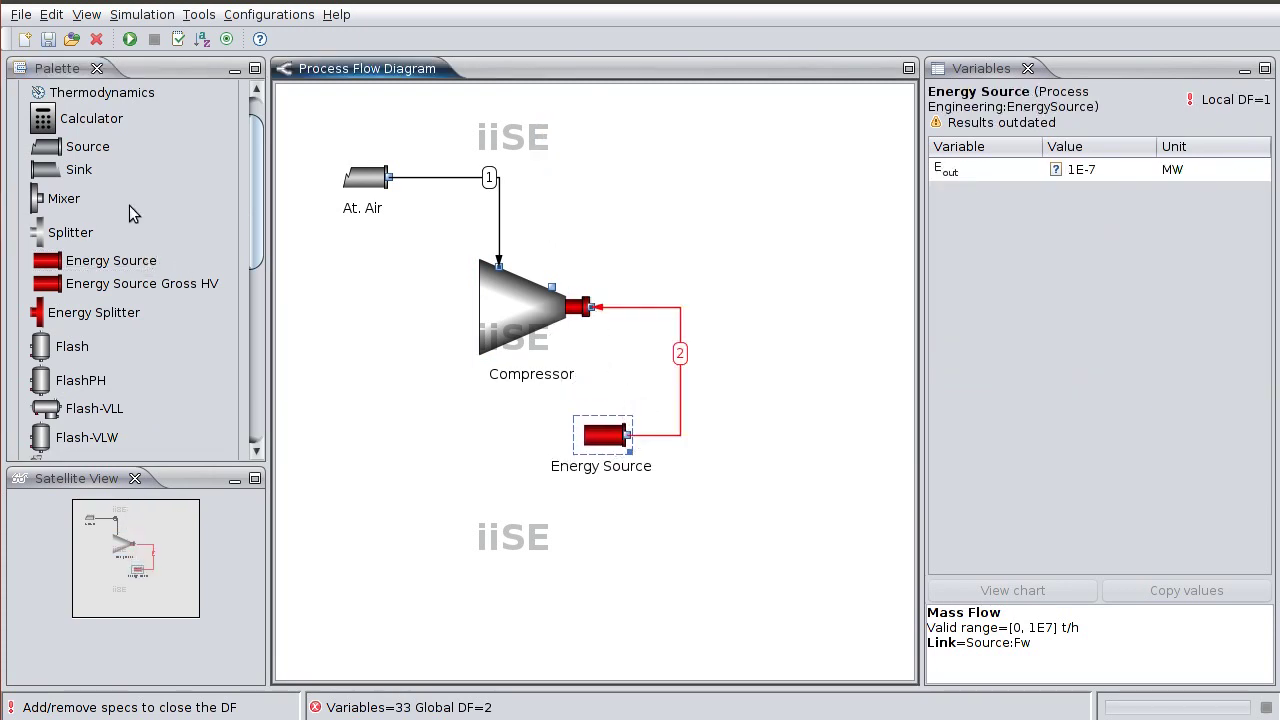
Step: Add a sink at the upper right named 'Comp. Air', fed by the compressor outlet
{"action": "double_click", "coordinate": [78, 170]}
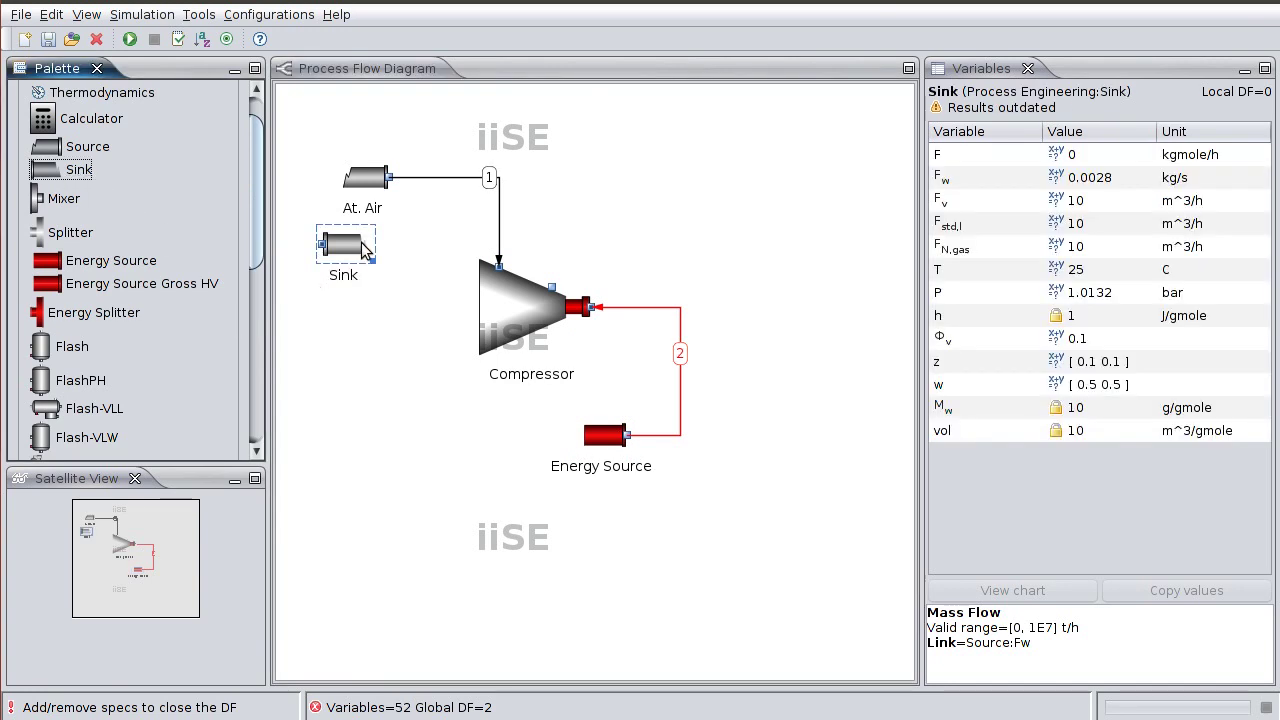
{"action": "left_click_drag", "start_coordinate": [362, 270], "coordinate": [697, 186]}
{"action": "left_click", "coordinate": [676, 192]}
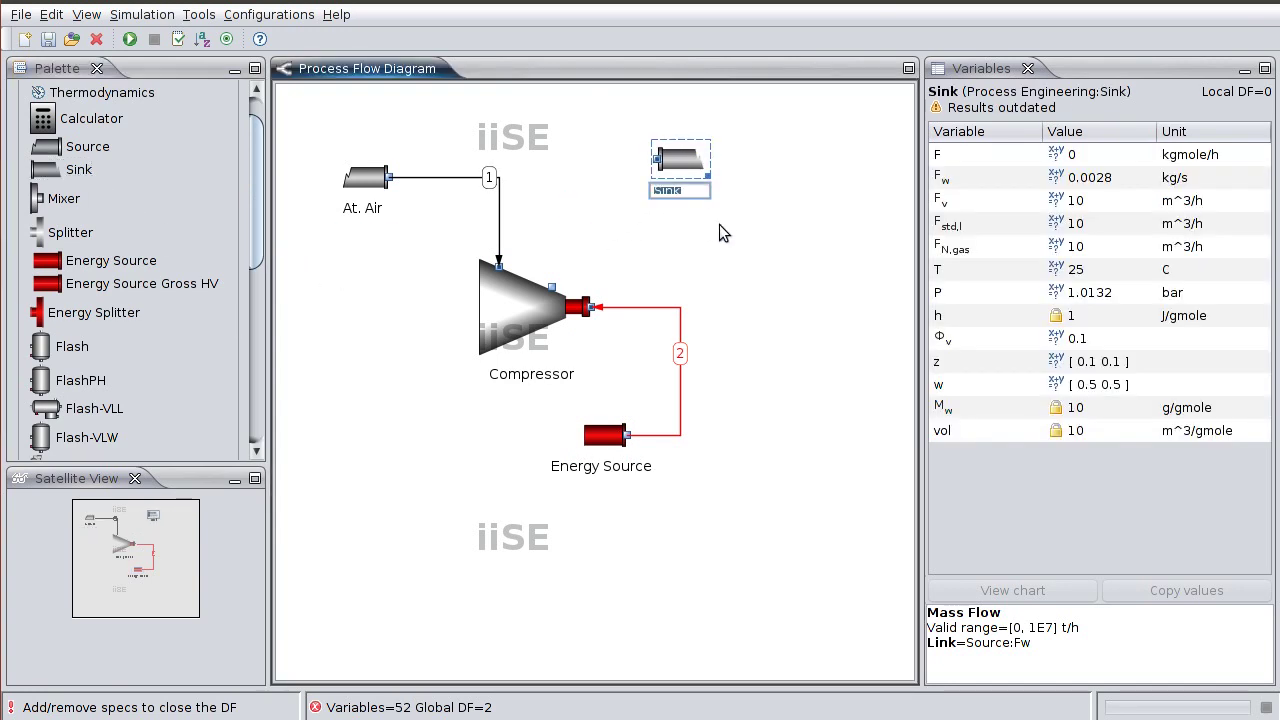
{"action": "type", "text": "Comp. Air"}
{"action": "key", "text": "Return"}
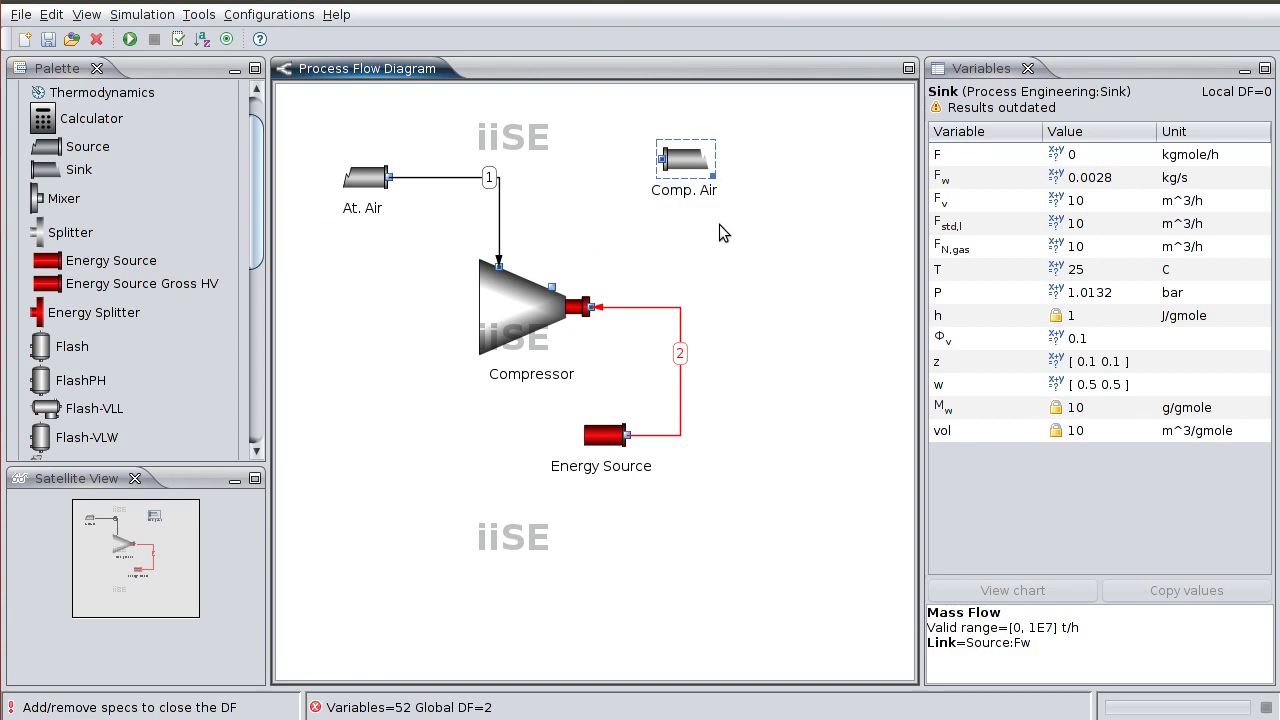
{"action": "left_click_drag", "start_coordinate": [552, 290], "coordinate": [690, 166]}
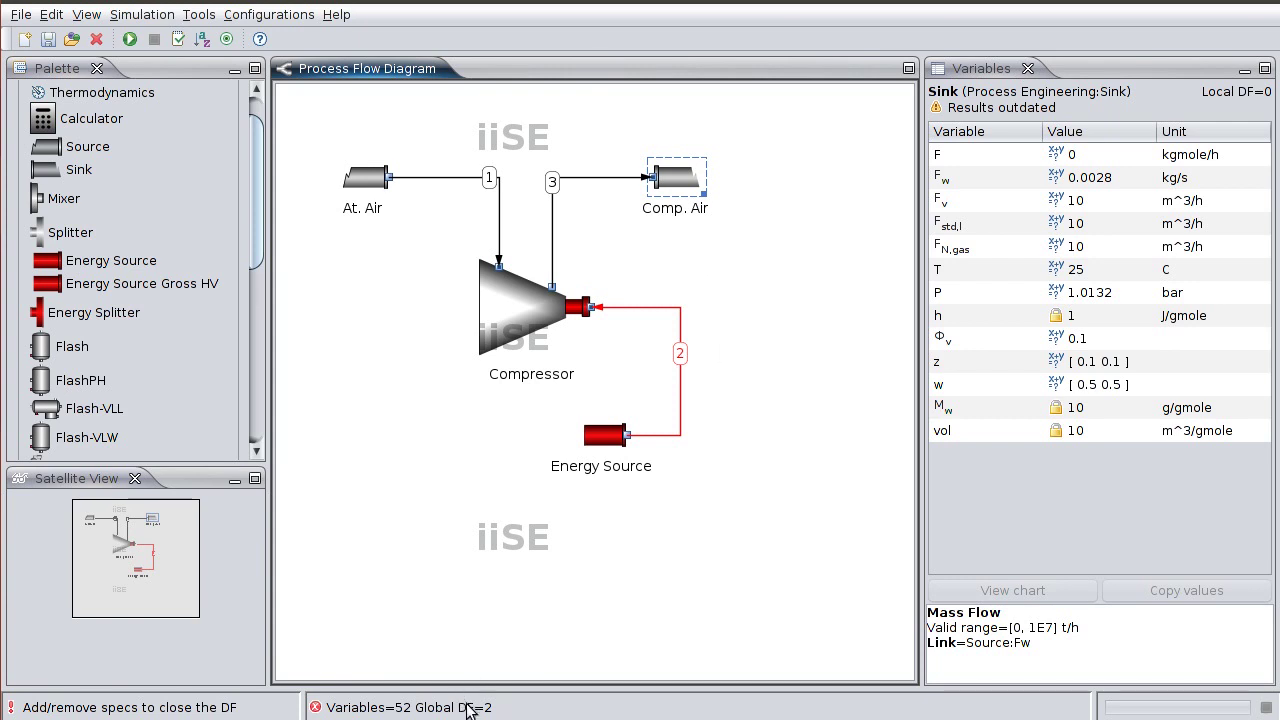
Step: Set the compressor outlet pressure to 3 atm
{"action": "left_click", "coordinate": [518, 322]}
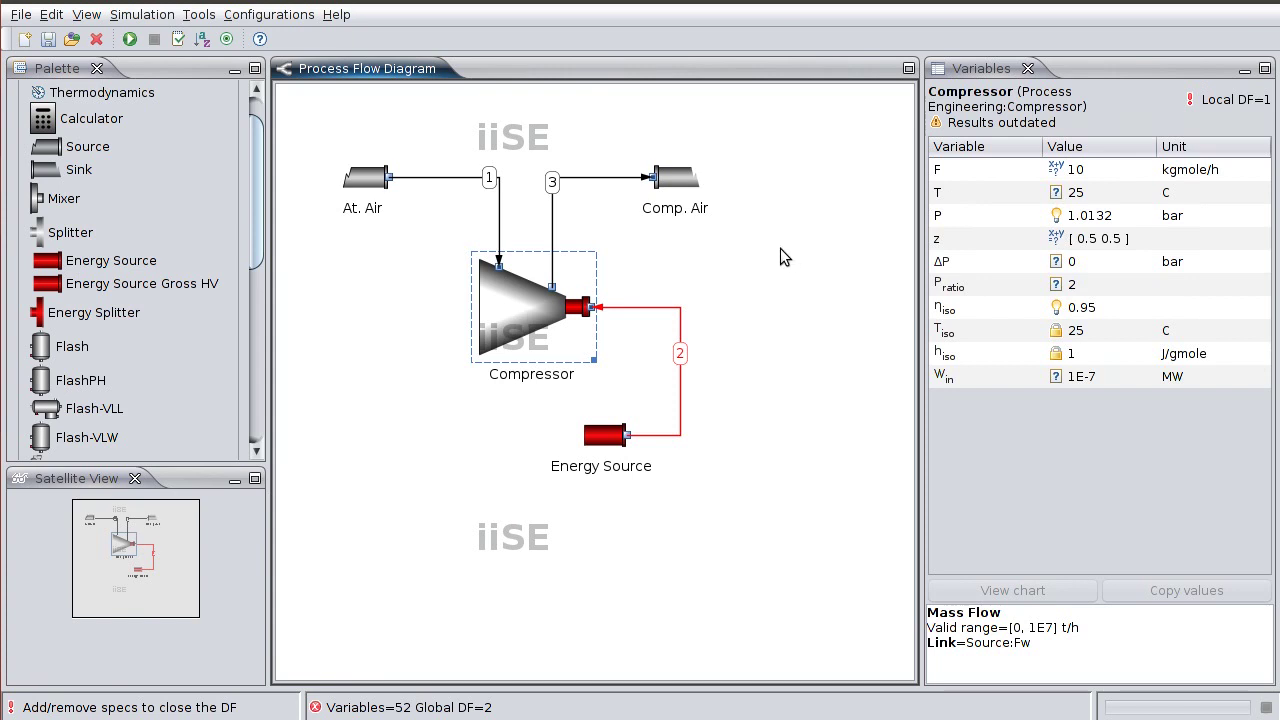
{"action": "left_click", "coordinate": [1188, 218]}
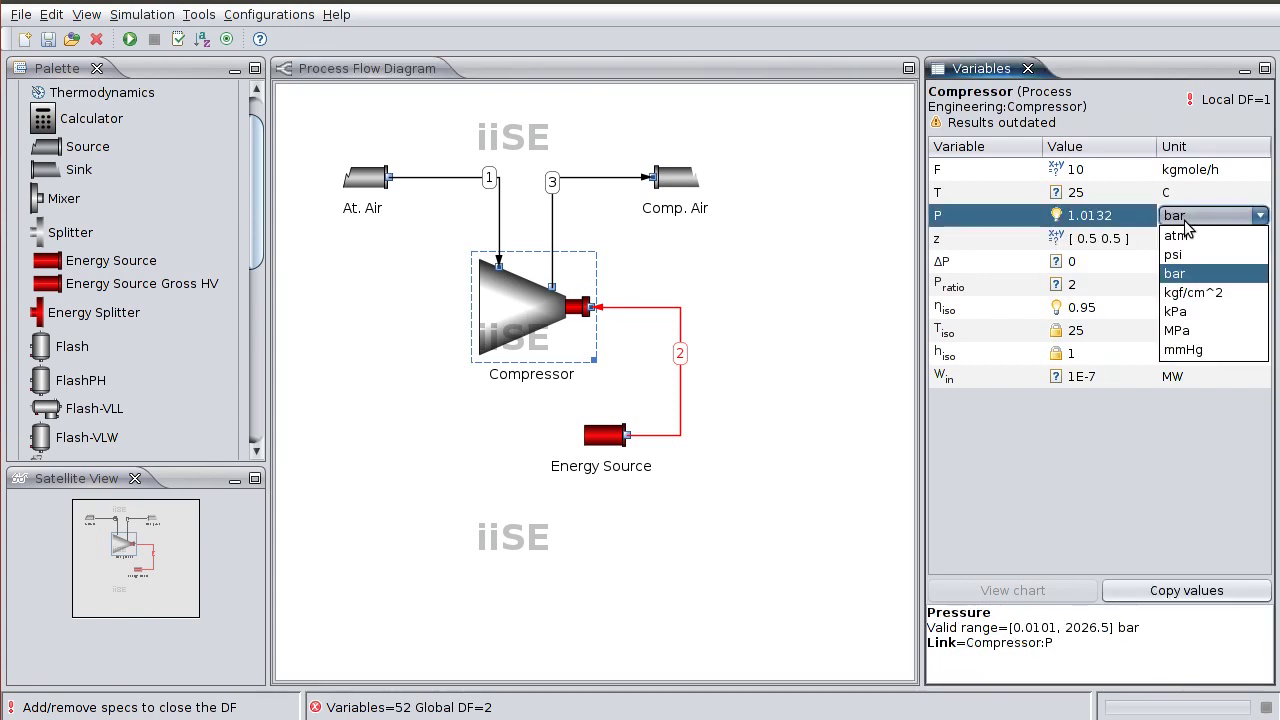
{"action": "left_click", "coordinate": [1189, 237]}
{"action": "left_click", "coordinate": [1113, 215]}
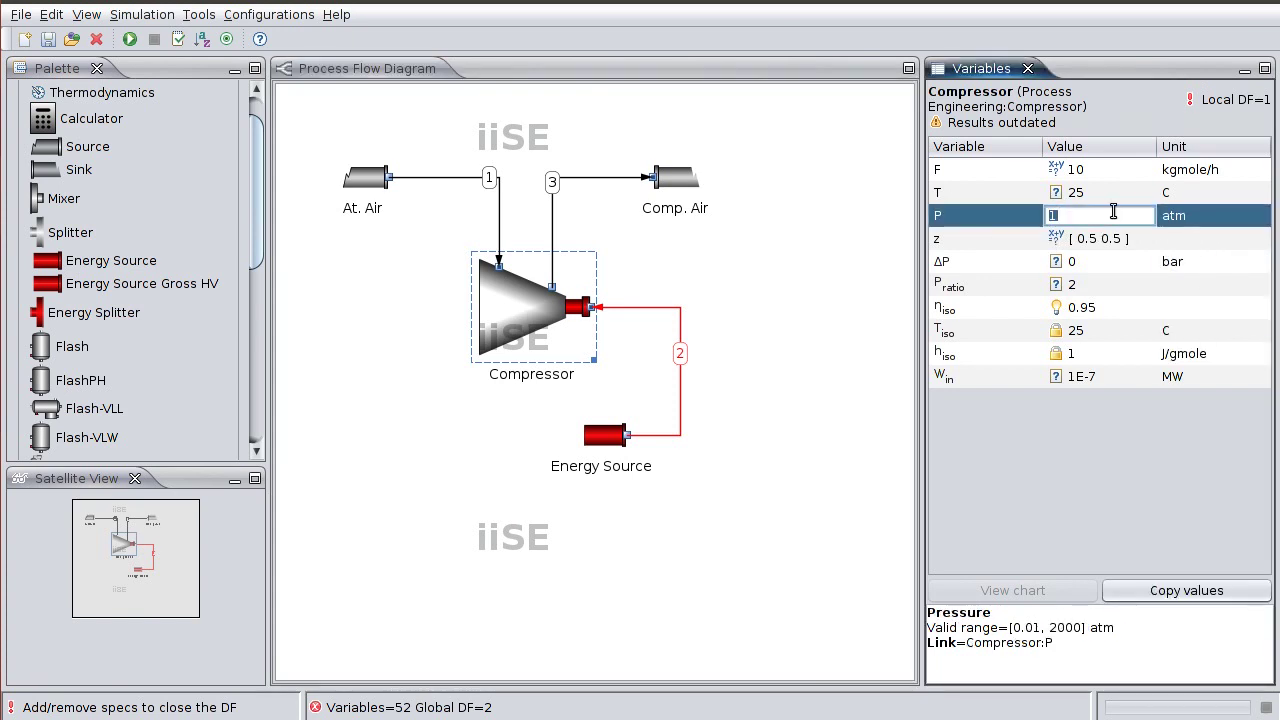
{"action": "type", "text": "3"}
{"action": "key", "text": "Return"}
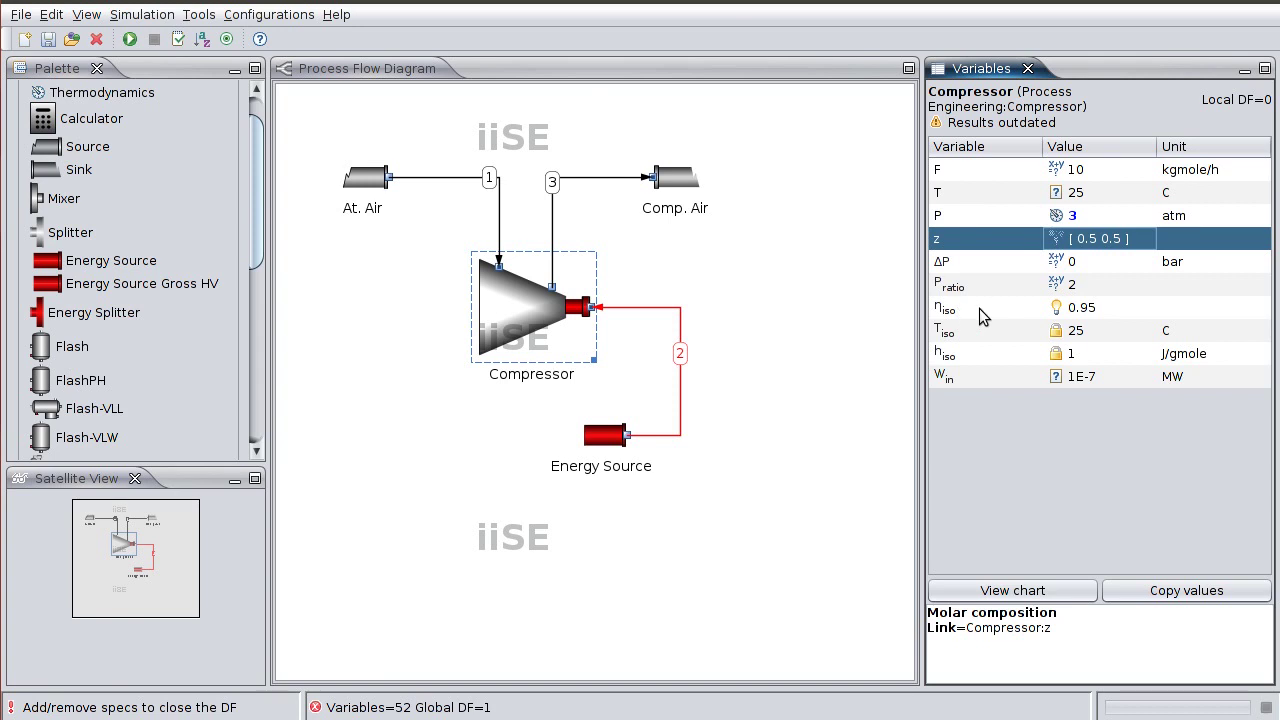
Step: Set the compressor isentropic efficiency η_iso to 0.9
{"action": "left_click", "coordinate": [1093, 307]}
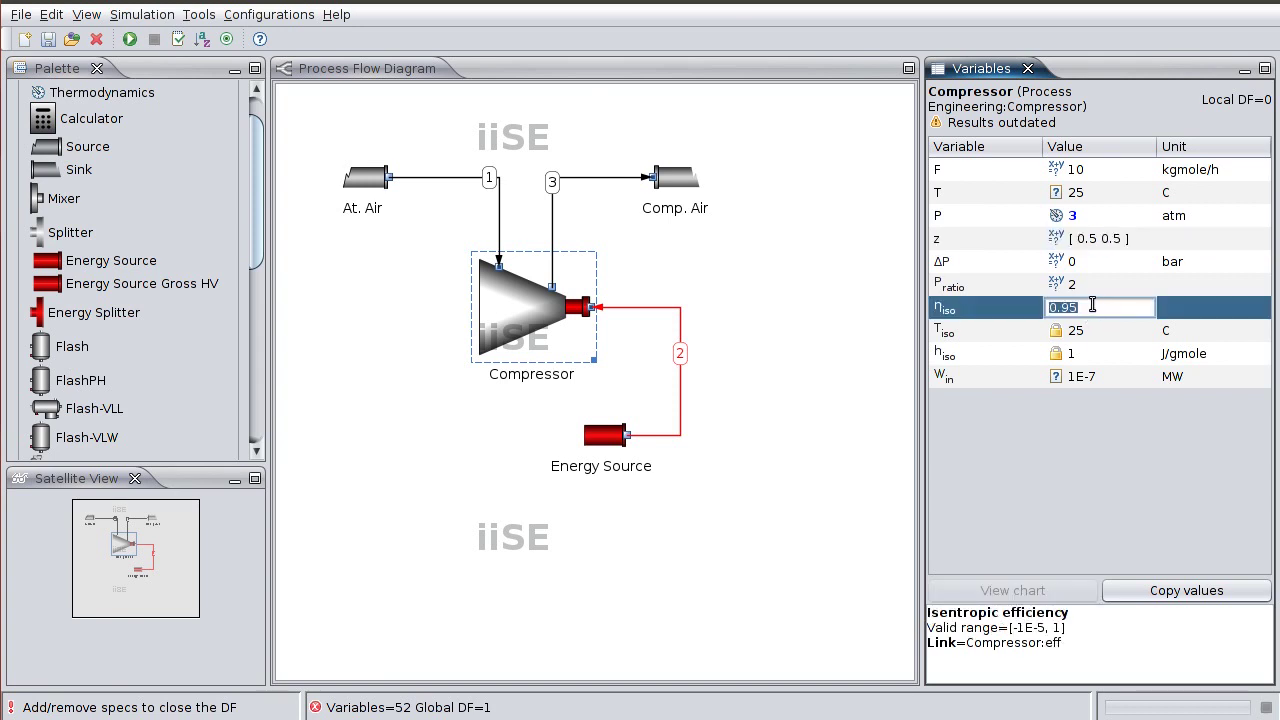
{"action": "type", "text": "0.9"}
{"action": "key", "text": "Return"}
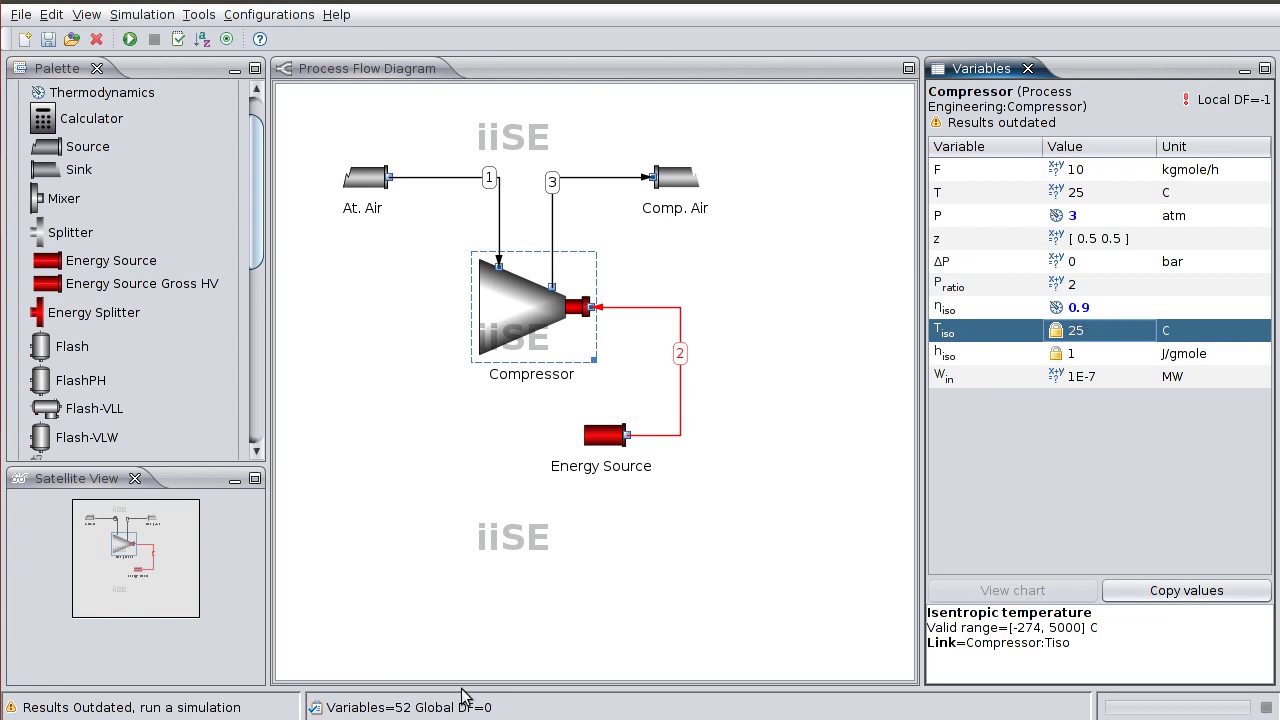
Step: Run the simulation so compressed air leaves at 139.3 °C and 3.04 bar using 0.0336 MW
{"action": "left_click", "coordinate": [130, 40]}
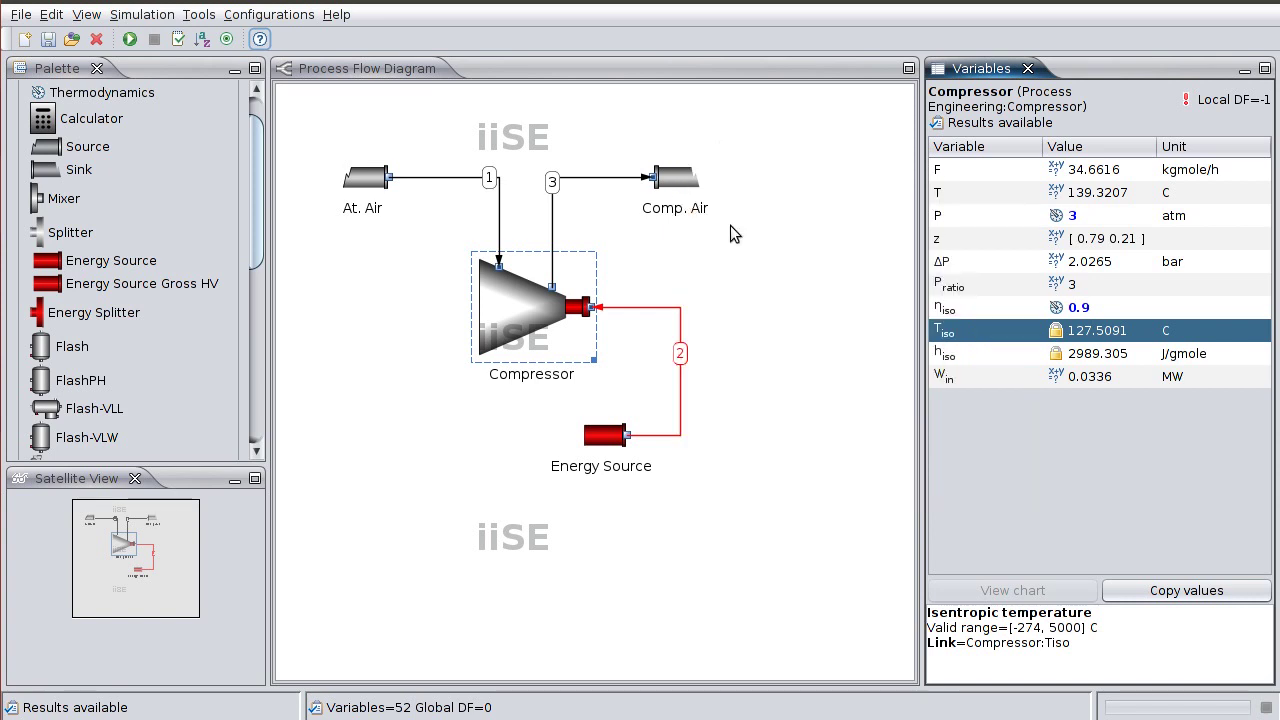
{"action": "left_click", "coordinate": [741, 258]}
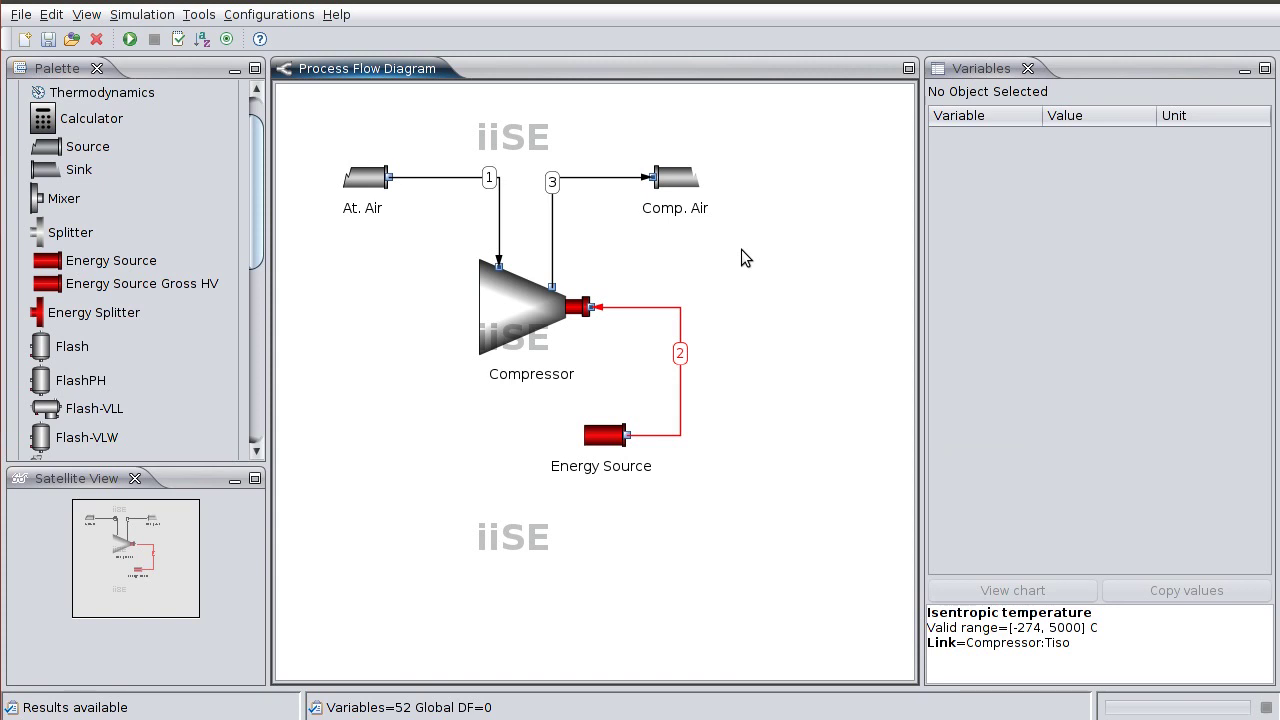